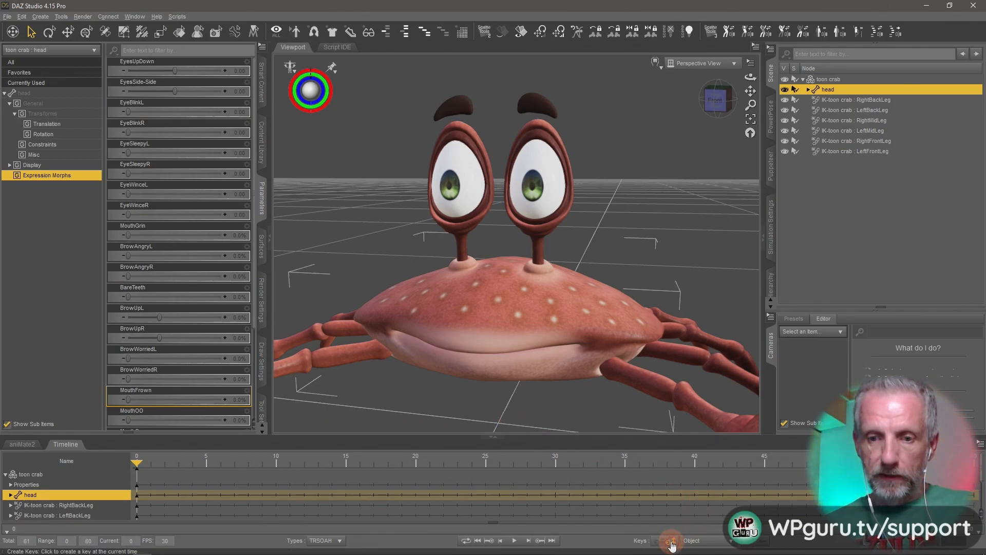
- Set a keyframe for the crab's head at the last frame, frame 60
{"action": "left_click_drag", "start_coordinate": [136, 466], "coordinate": [973, 465]}
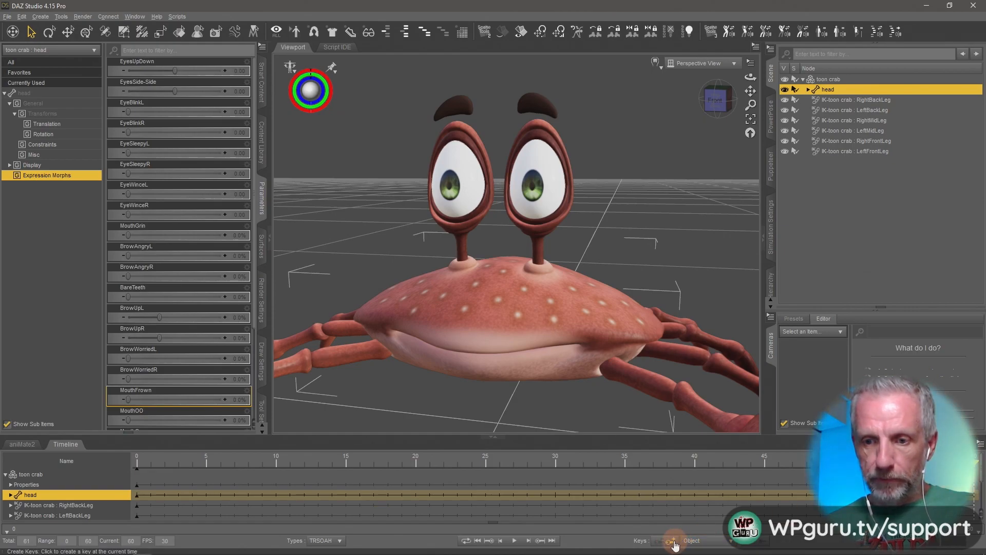
{"action": "left_click", "coordinate": [673, 542]}
- Set a keyframe for the head at frame 25
{"action": "left_click_drag", "start_coordinate": [974, 465], "coordinate": [474, 471]}
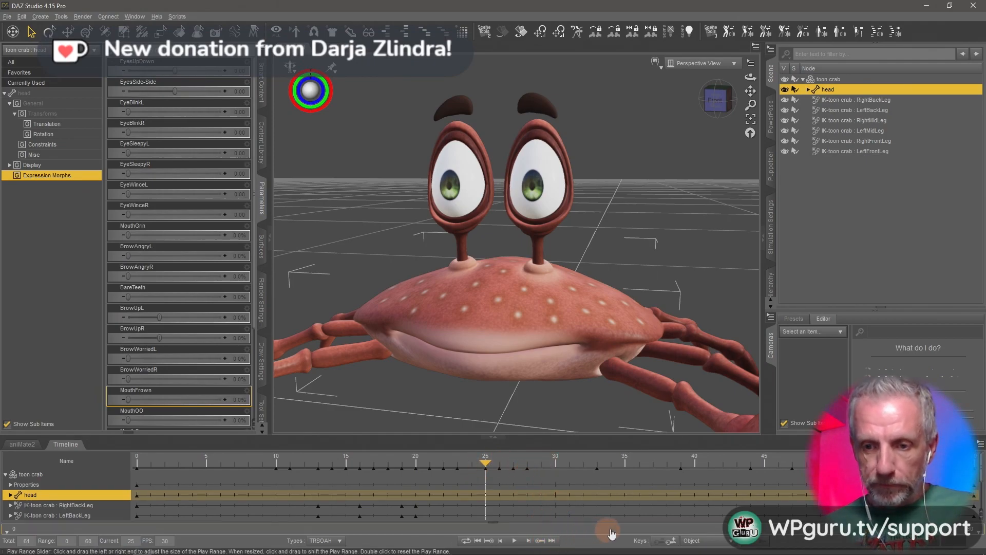
{"action": "left_click", "coordinate": [673, 543]}
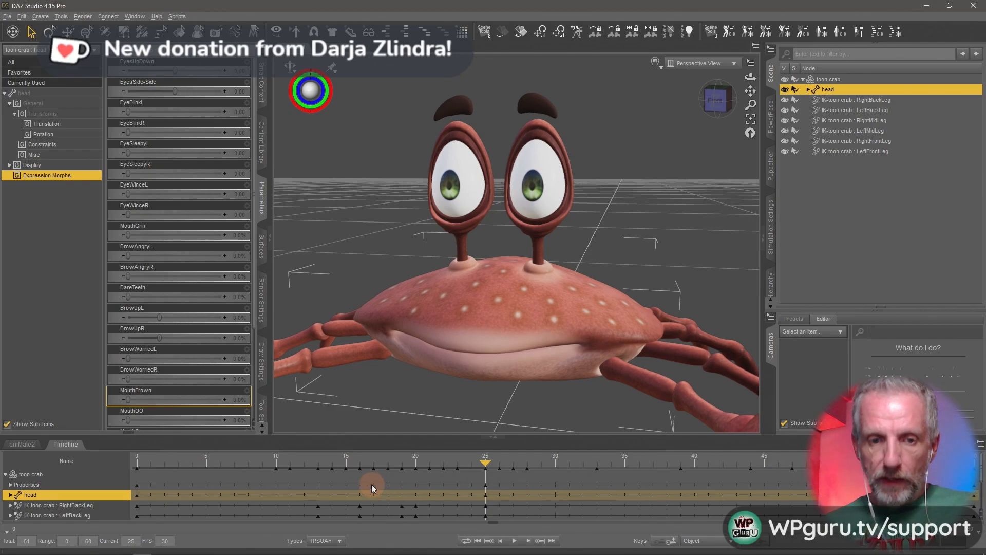
- Close the left eye by setting EyeBlinkL to 1.00 at frame 27 and hold it with a keyframe at frame 28
{"action": "left_click_drag", "start_coordinate": [487, 464], "coordinate": [132, 468]}
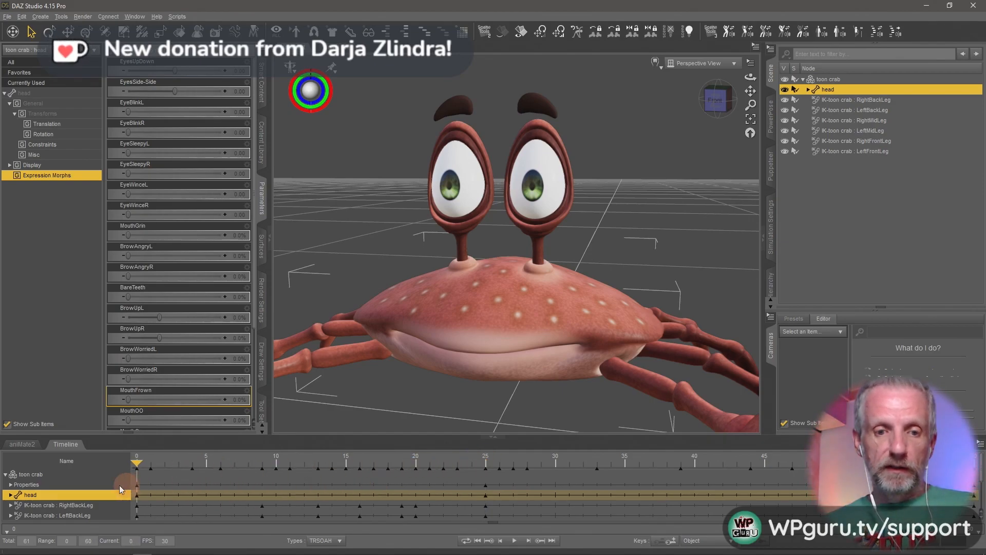
{"action": "left_click", "coordinate": [363, 469]}
{"action": "left_click_drag", "start_coordinate": [408, 470], "coordinate": [482, 466]}
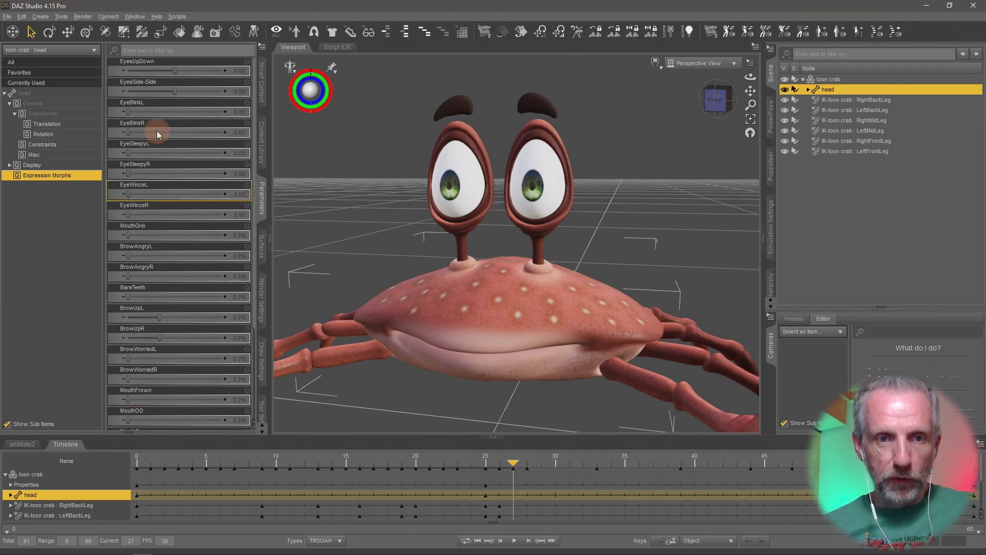
{"action": "mouse_move", "coordinate": [129, 113]}
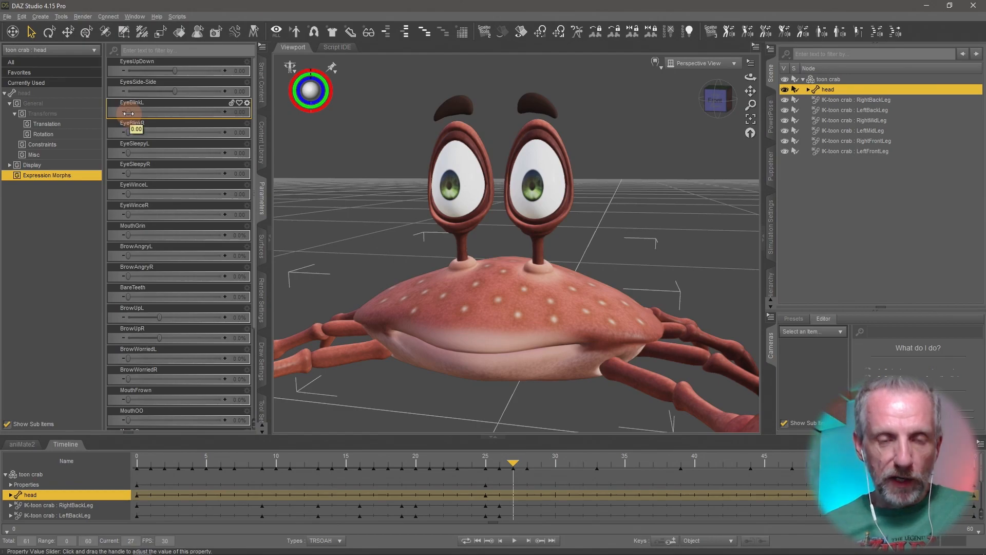
{"action": "left_click_drag", "start_coordinate": [128, 113], "coordinate": [241, 121]}
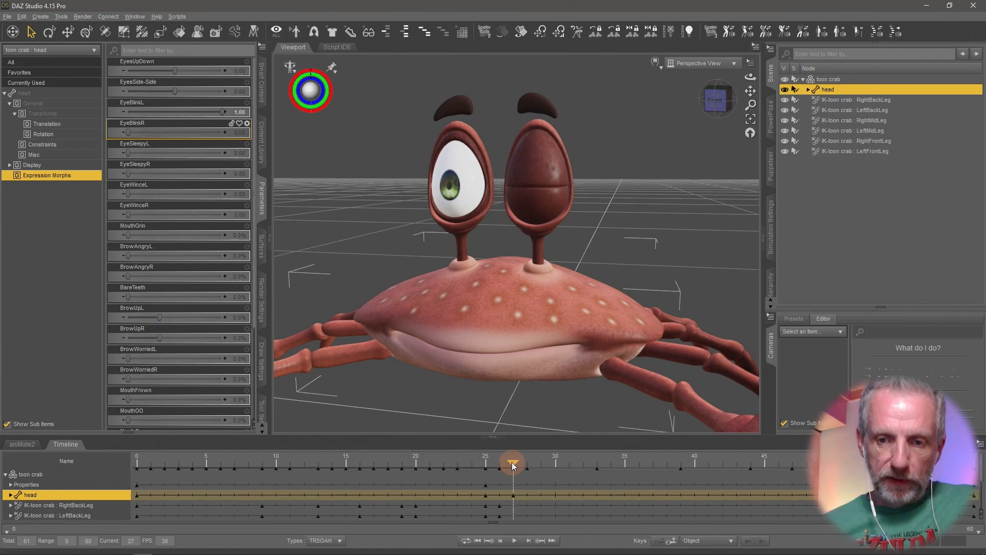
{"action": "left_click_drag", "start_coordinate": [513, 465], "coordinate": [525, 465]}
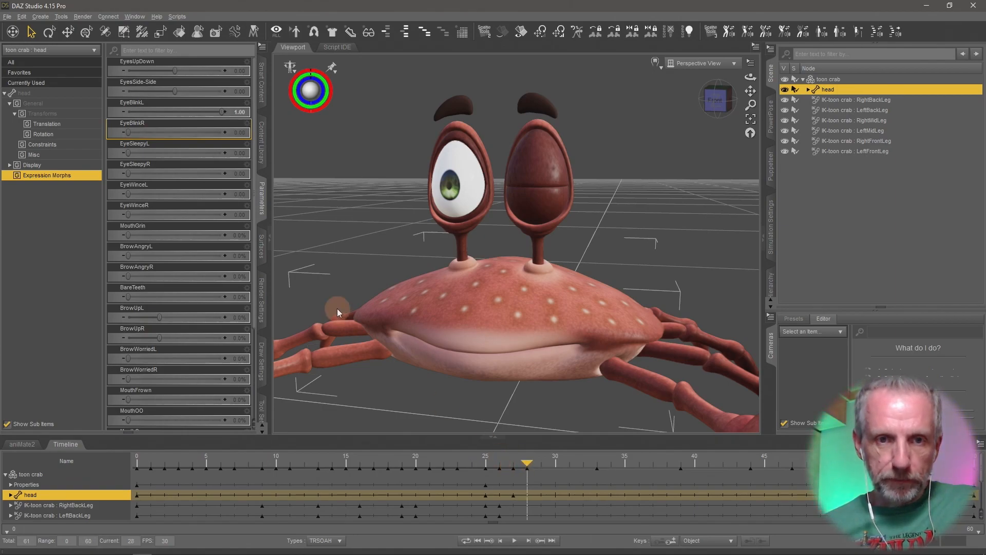
{"action": "left_click", "coordinate": [671, 542]}
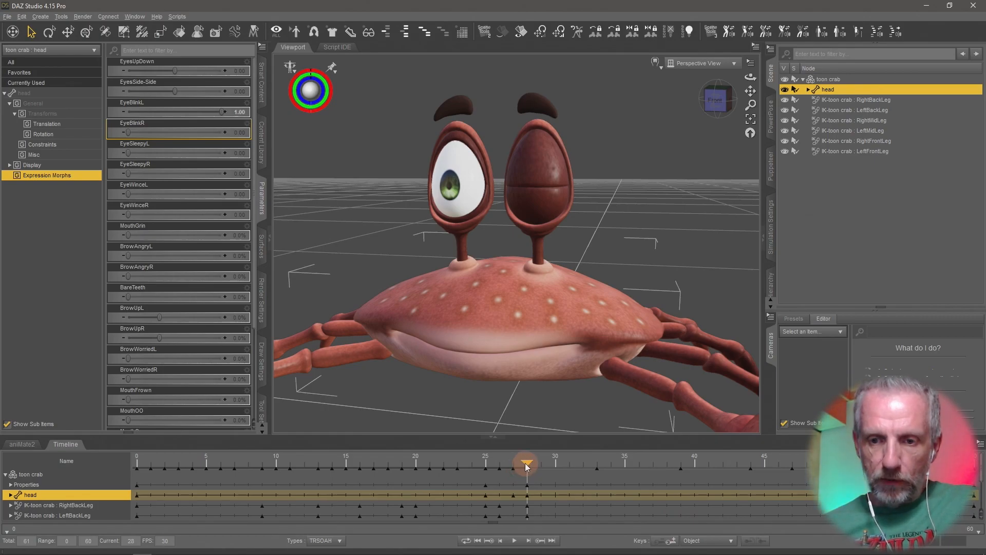
- Open the left eye again by setting EyeBlinkL back to 0 at frame 32
{"action": "left_click_drag", "start_coordinate": [525, 464], "coordinate": [559, 466]}
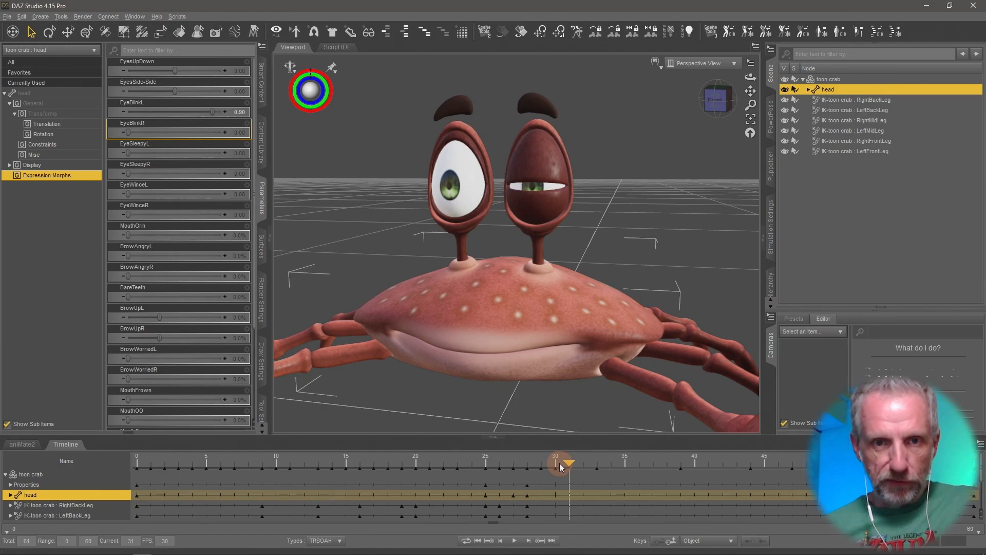
{"action": "left_click_drag", "start_coordinate": [562, 466], "coordinate": [578, 465]}
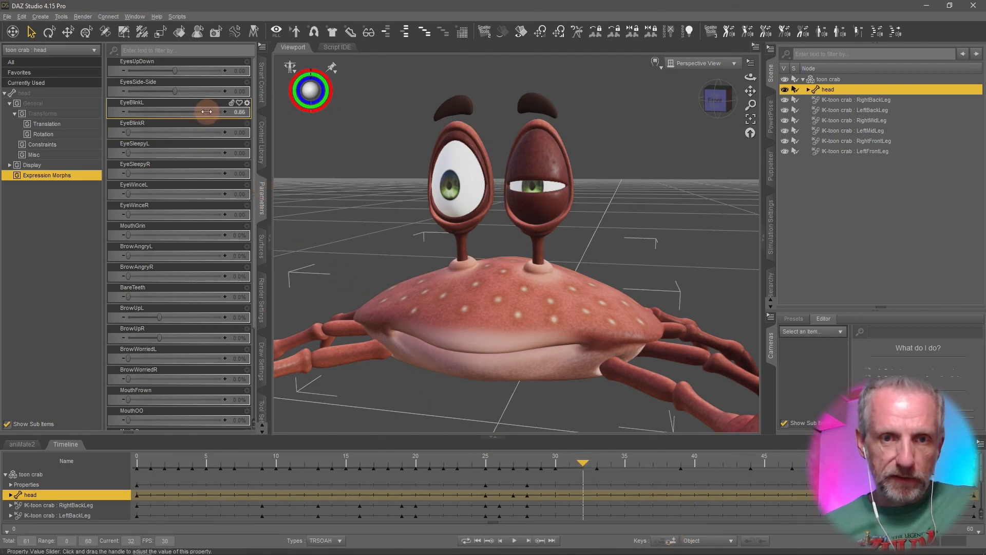
{"action": "left_click_drag", "start_coordinate": [206, 111], "coordinate": [143, 114]}
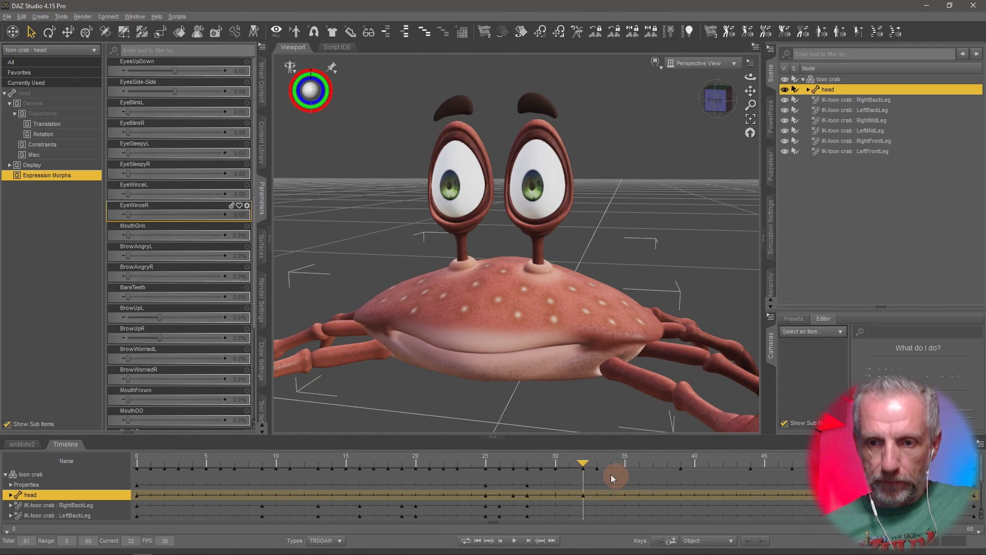
- Play back and scrub through the left-eye blink to review its timing
{"action": "left_click_drag", "start_coordinate": [584, 465], "coordinate": [357, 483]}
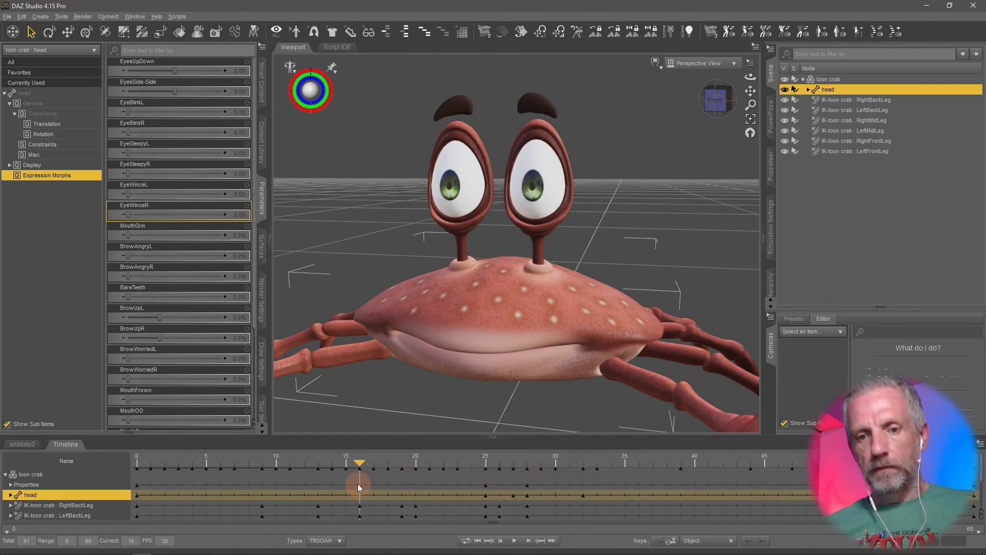
{"action": "left_click", "coordinate": [514, 541]}
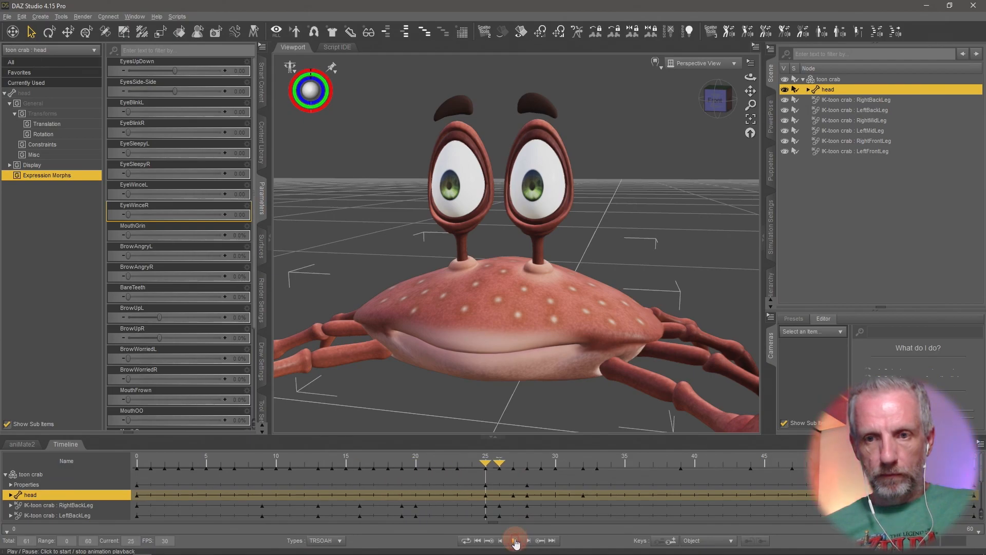
{"action": "left_click", "coordinate": [516, 542]}
{"action": "left_click", "coordinate": [583, 463]}
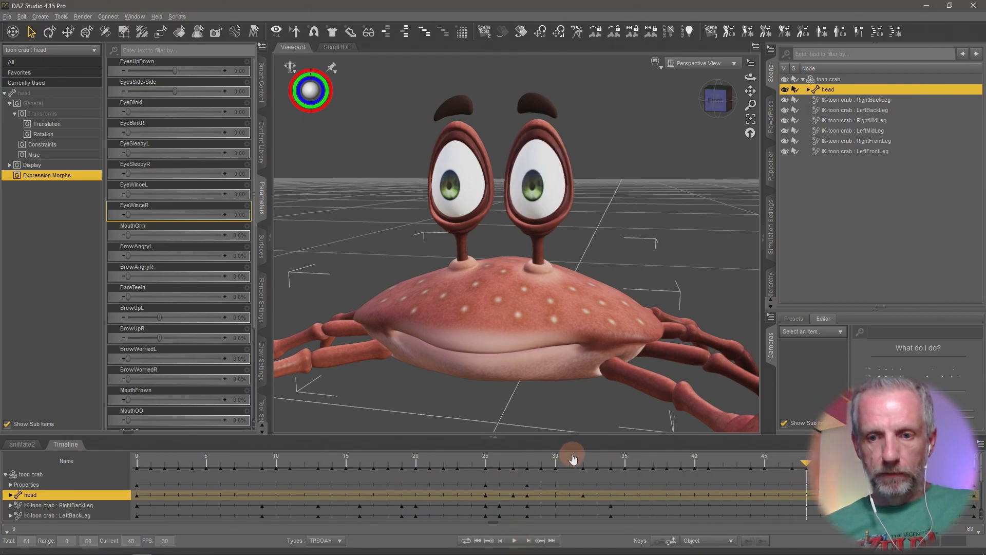
{"action": "left_click", "coordinate": [499, 469]}
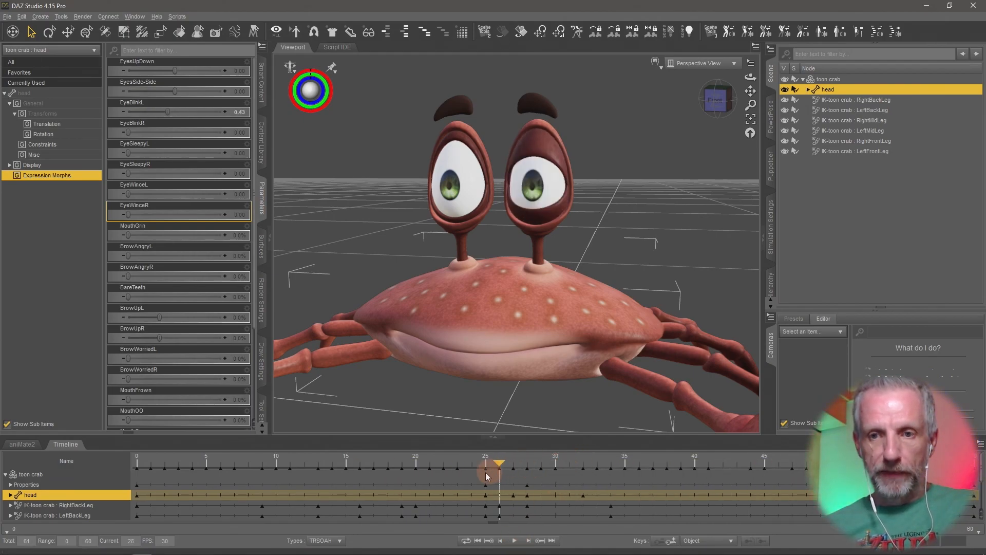
{"action": "left_click", "coordinate": [457, 467]}
{"action": "left_click", "coordinate": [516, 543]}
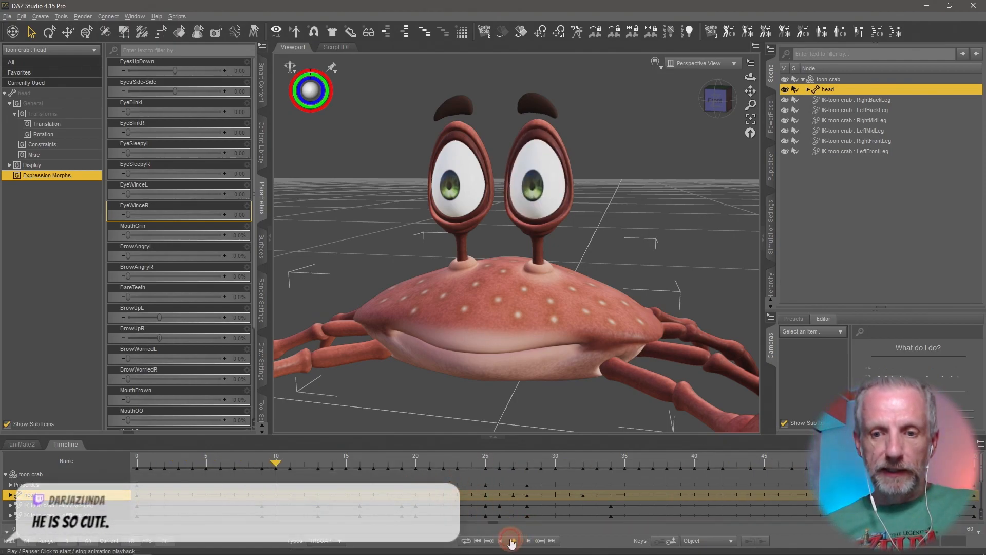
{"action": "left_click", "coordinate": [514, 543]}
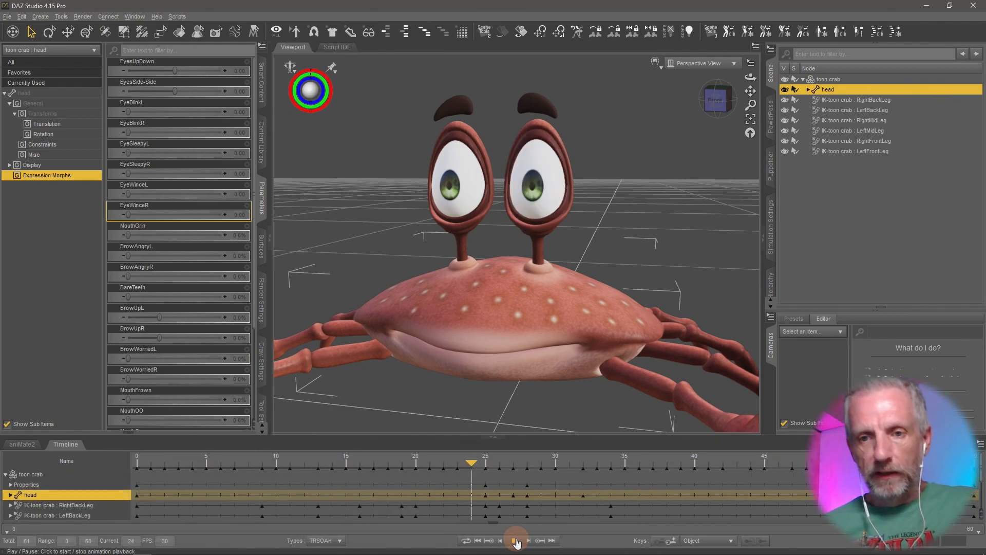
{"action": "left_click", "coordinate": [514, 540]}
- Set a keyframe for the head at frame 26
{"action": "left_click", "coordinate": [486, 466]}
{"action": "left_click", "coordinate": [500, 465]}
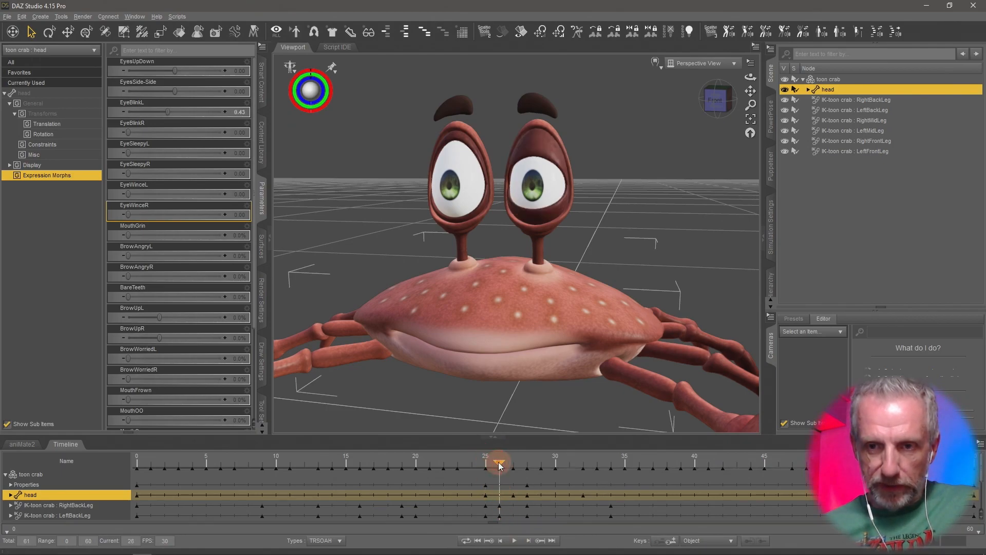
{"action": "mouse_move", "coordinate": [499, 463]}
{"action": "left_mouse_down"}
{"action": "mouse_move", "coordinate": [466, 466]}
{"action": "mouse_move", "coordinate": [511, 466]}
{"action": "mouse_move", "coordinate": [485, 468]}
{"action": "mouse_move", "coordinate": [497, 466]}
{"action": "left_mouse_up"}
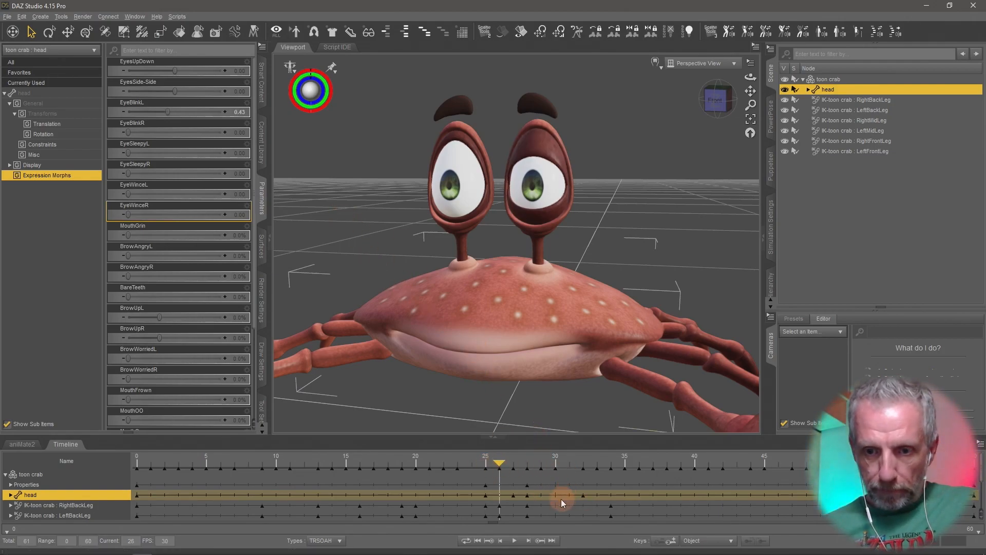
{"action": "left_click", "coordinate": [674, 541]}
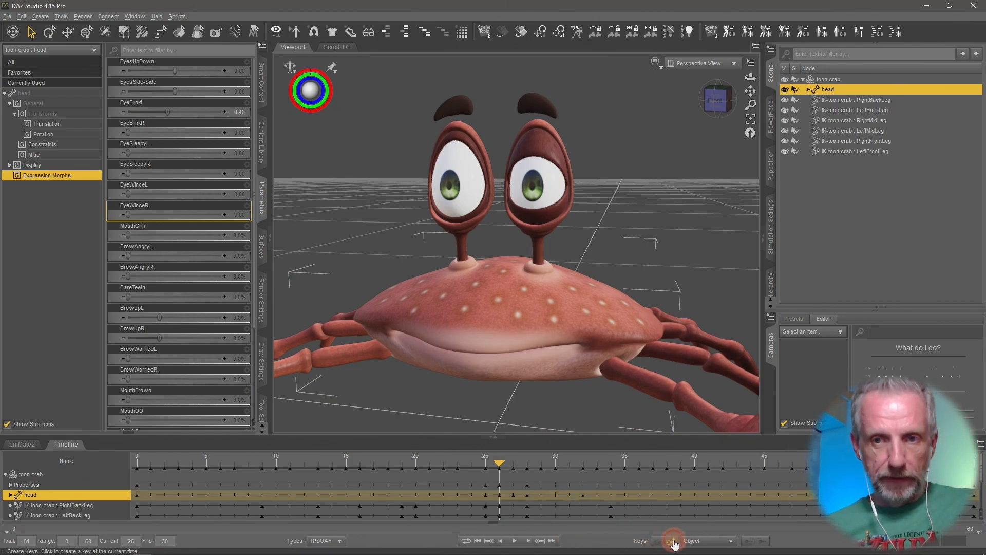
- Close the right eye by setting EyeBlinkR to 1.00 at frame 28
{"action": "left_click_drag", "start_coordinate": [501, 465], "coordinate": [522, 473]}
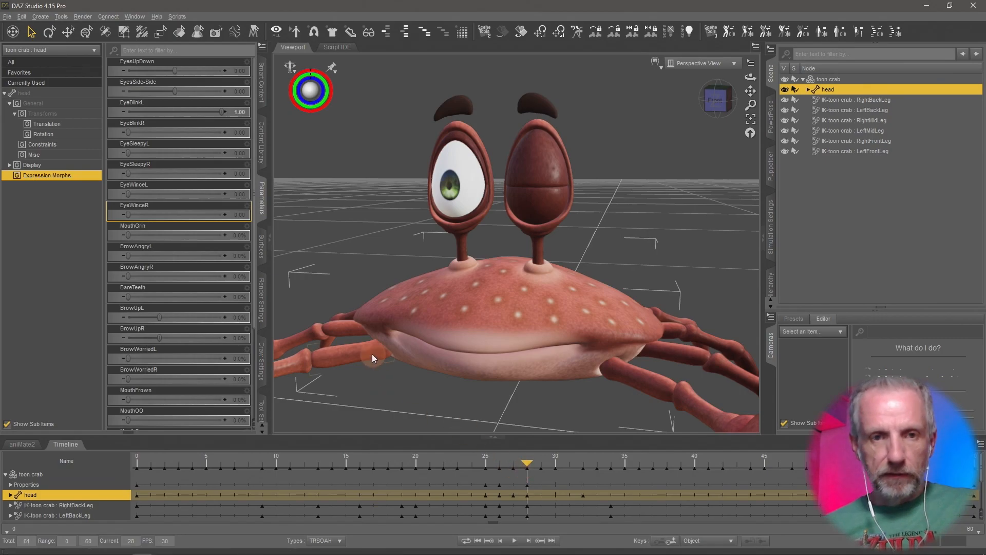
{"action": "left_click", "coordinate": [245, 167]}
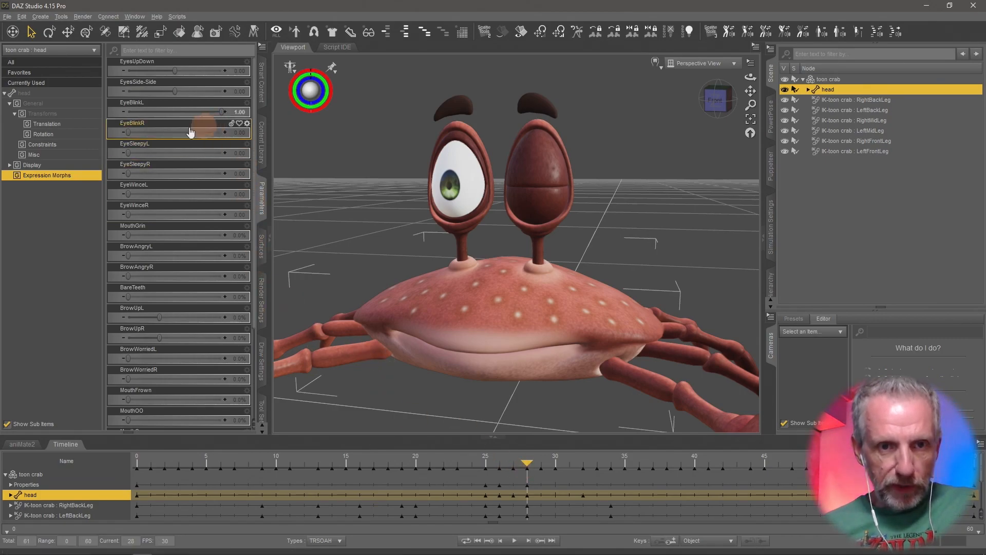
{"action": "left_click", "coordinate": [127, 132]}
{"action": "left_click_drag", "start_coordinate": [128, 133], "coordinate": [266, 130]}
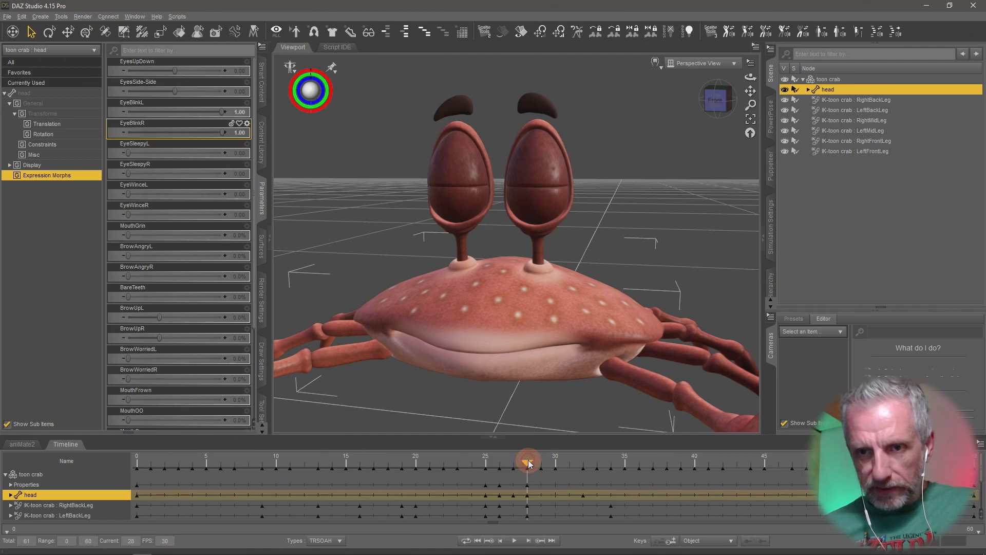
- Hold the right eye closed with a keyframe at frame 30, then set EyeBlinkR back to 0 at frame 33
{"action": "left_click_drag", "start_coordinate": [524, 461], "coordinate": [551, 476]}
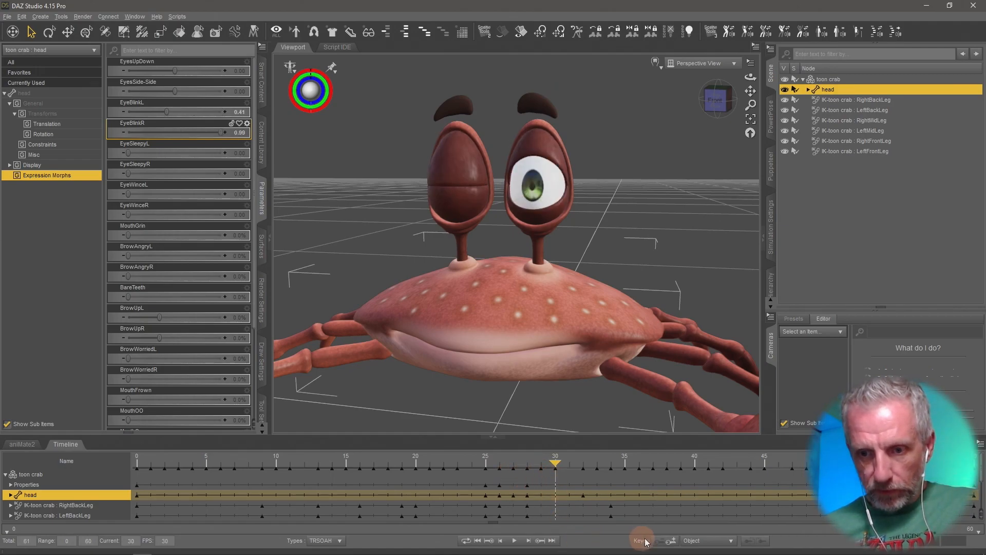
{"action": "left_click", "coordinate": [673, 542]}
{"action": "left_click", "coordinate": [559, 465]}
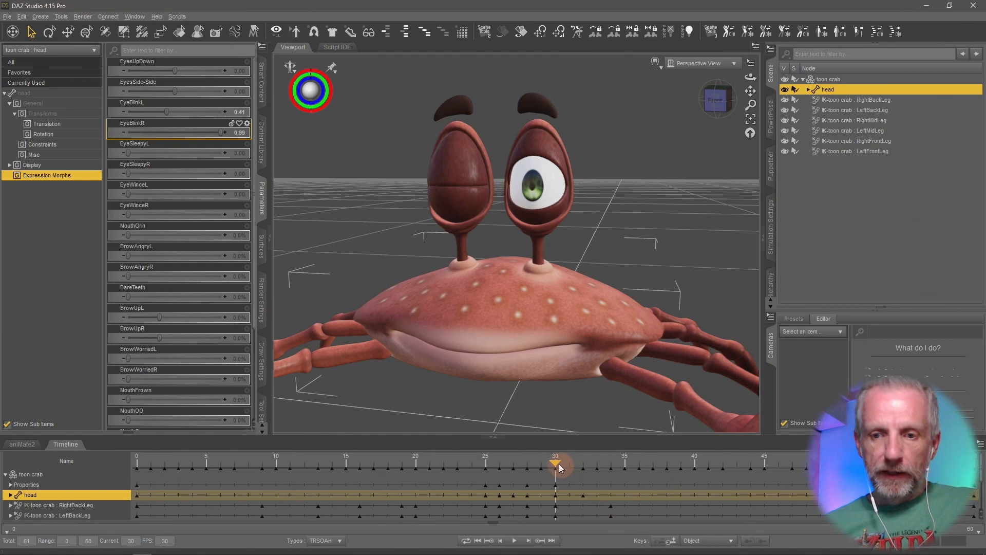
{"action": "left_click_drag", "start_coordinate": [556, 467], "coordinate": [589, 465]}
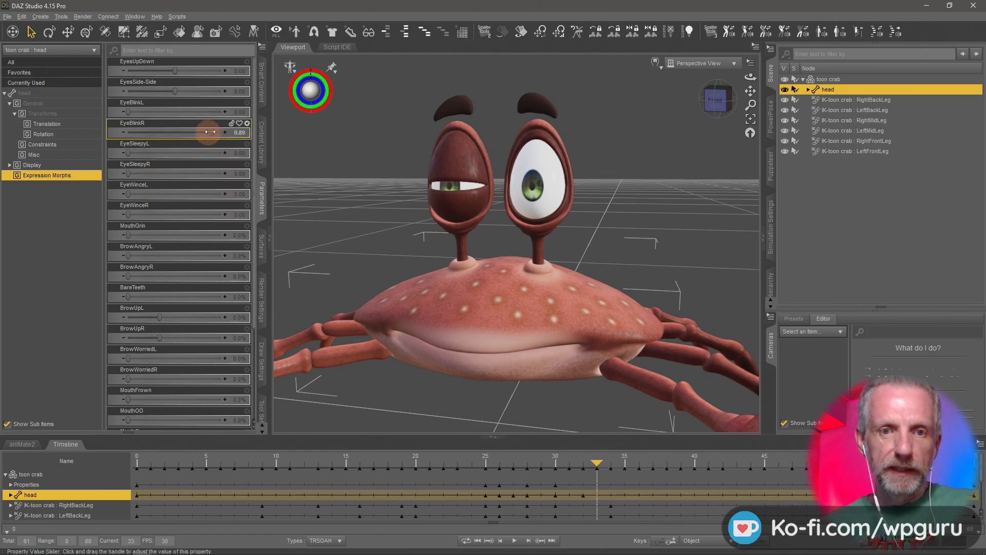
{"action": "left_click_drag", "start_coordinate": [209, 131], "coordinate": [48, 136]}
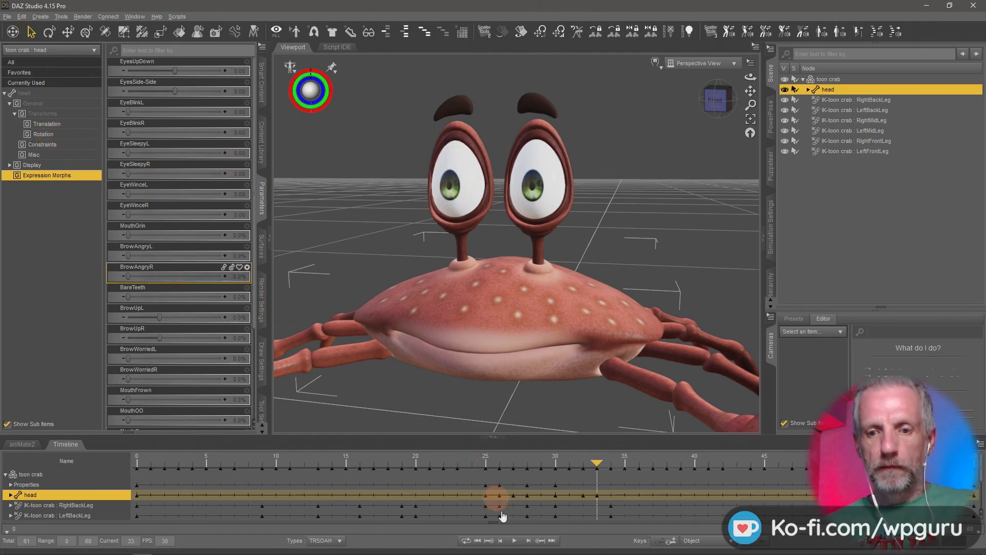
- Play the blink animation to review both eyes
{"action": "left_click", "coordinate": [515, 541]}
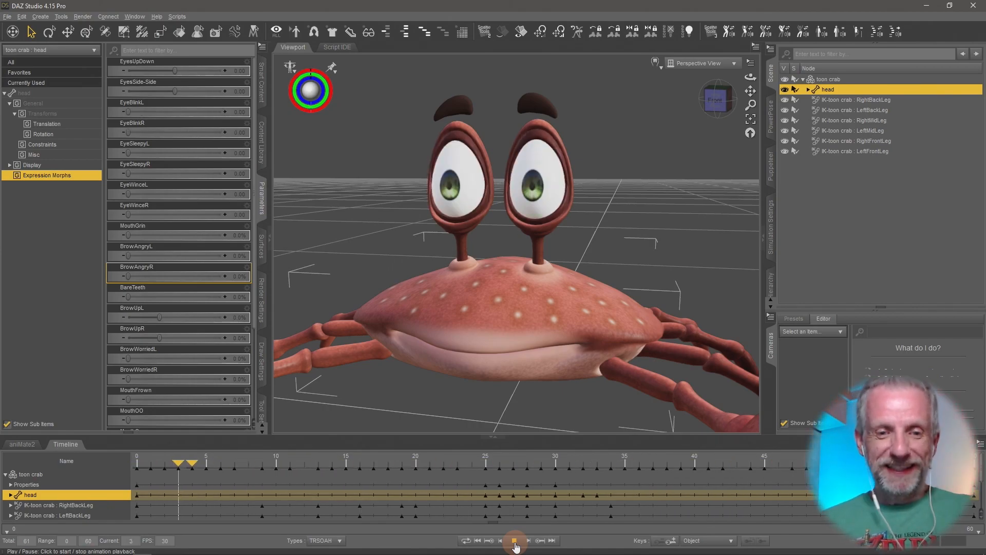
{"action": "left_click", "coordinate": [514, 540]}
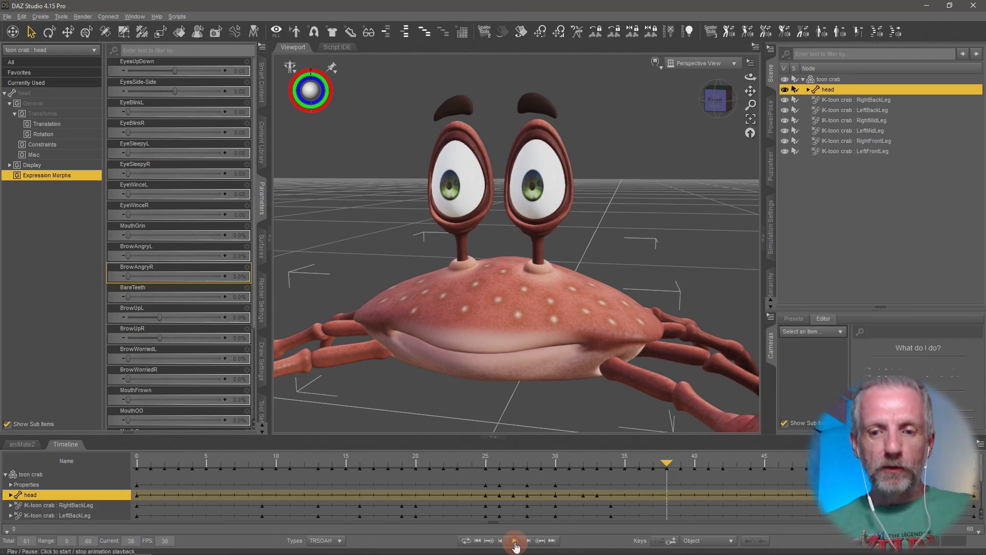
- In aniMate2, add a sub track to the toon crab and create an aniBlock from Studio keyframes with Translation and Rotation included
{"action": "left_click", "coordinate": [22, 444]}
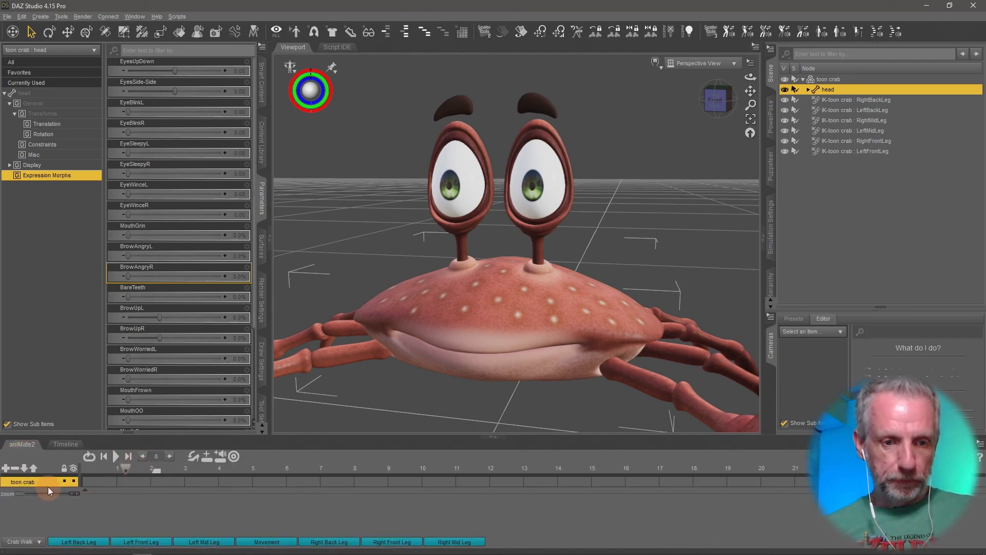
{"action": "left_click", "coordinate": [6, 468]}
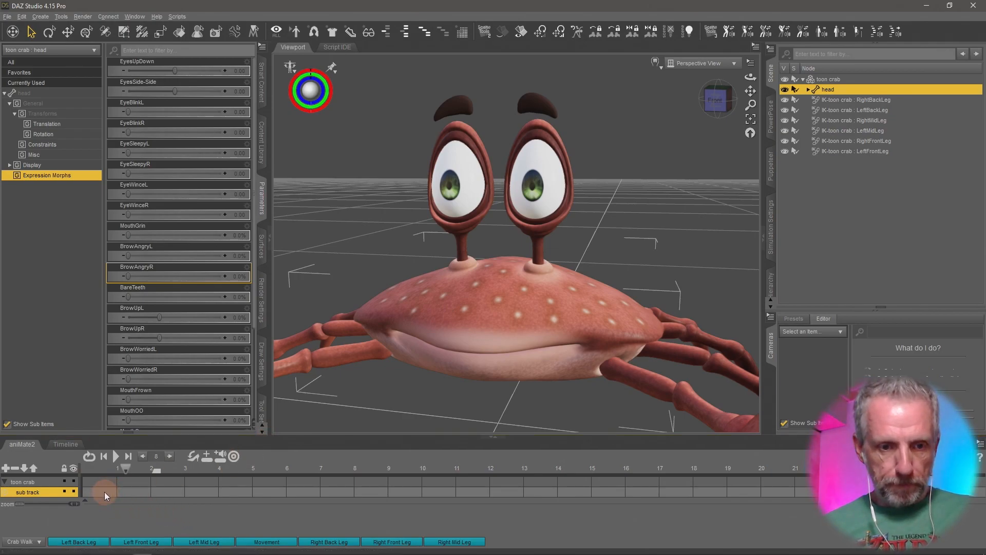
{"action": "right_click", "coordinate": [97, 511]}
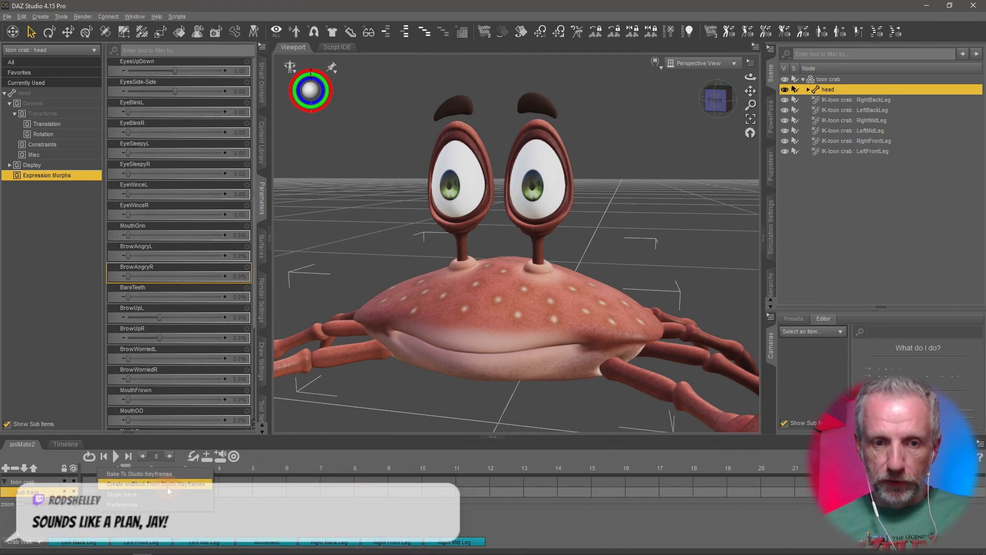
{"action": "left_click", "coordinate": [167, 486]}
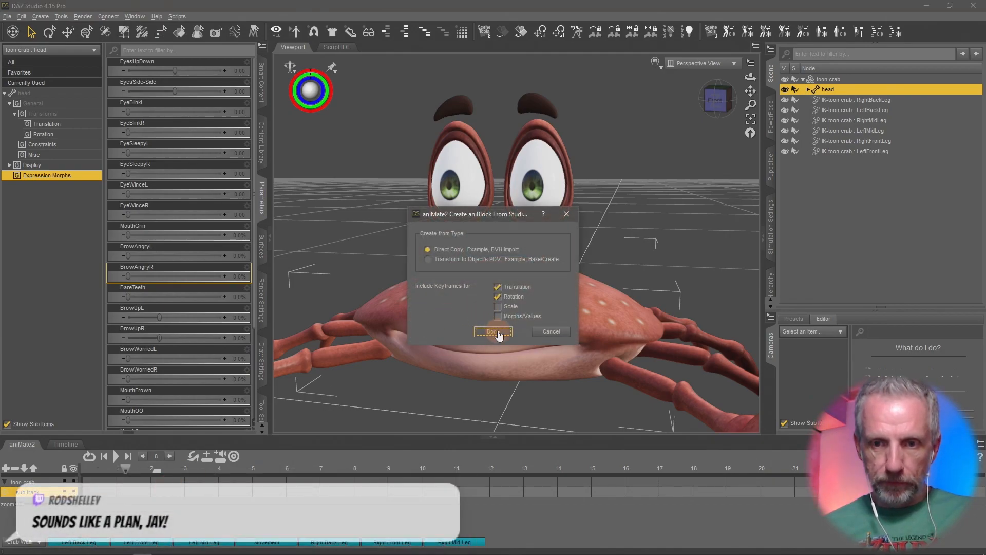
{"action": "left_click", "coordinate": [493, 331]}
- Rewind and play the aniMate2 track to preview the new aniBlock
{"action": "left_click_drag", "start_coordinate": [125, 470], "coordinate": [57, 468]}
{"action": "left_click", "coordinate": [117, 455]}
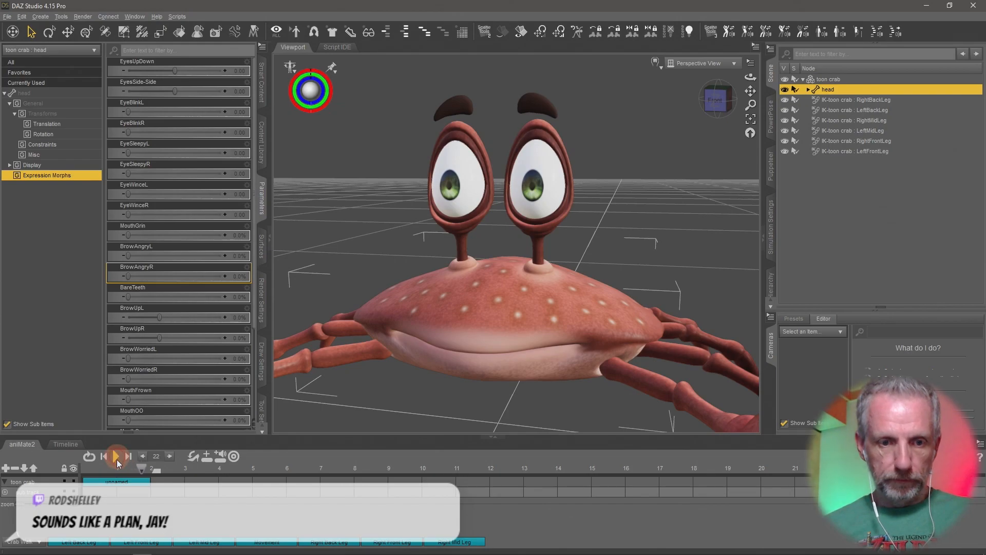
- Switch to the Studio timeline and play the blink animation, then stop playback
{"action": "left_click", "coordinate": [65, 443]}
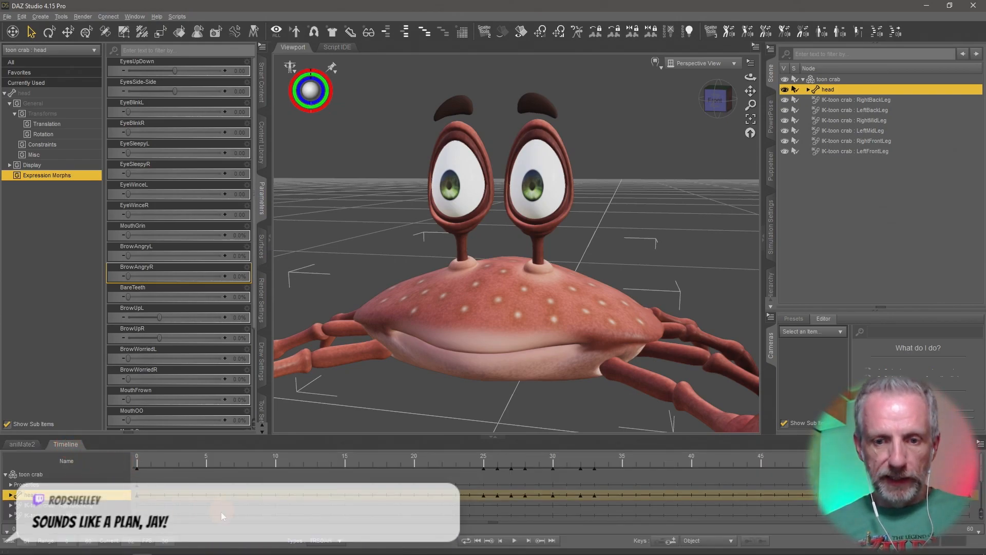
{"action": "left_click", "coordinate": [514, 541]}
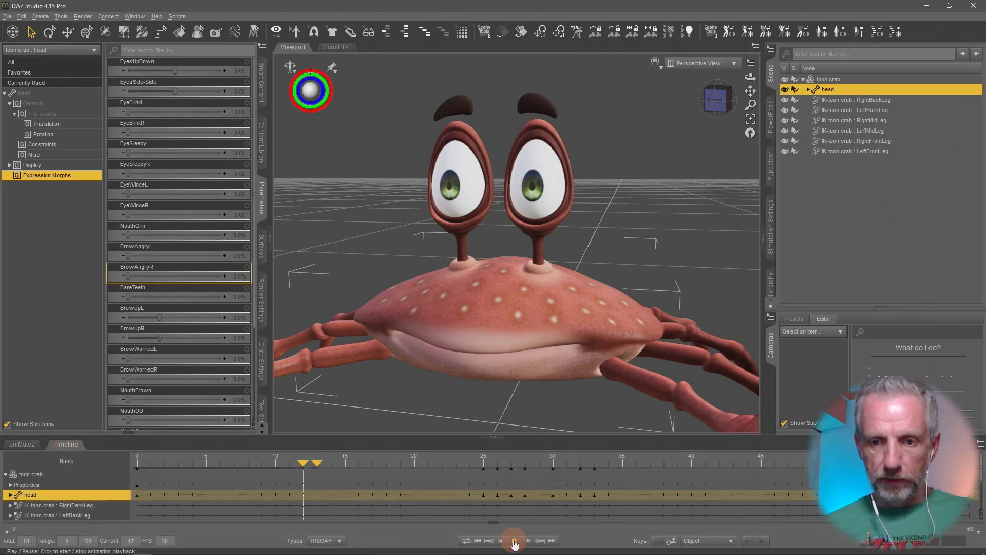
{"action": "left_click", "coordinate": [514, 541]}
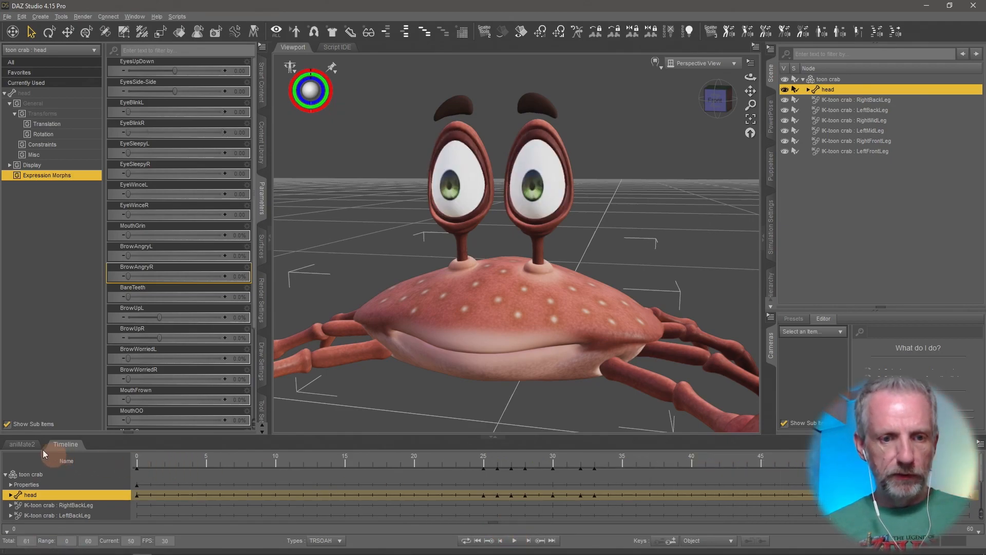
- Rename the new aniBlock on the toon crab's aniMate2 track to Crab Eye Blink
{"action": "left_click", "coordinate": [22, 444]}
{"action": "right_click", "coordinate": [130, 485]}
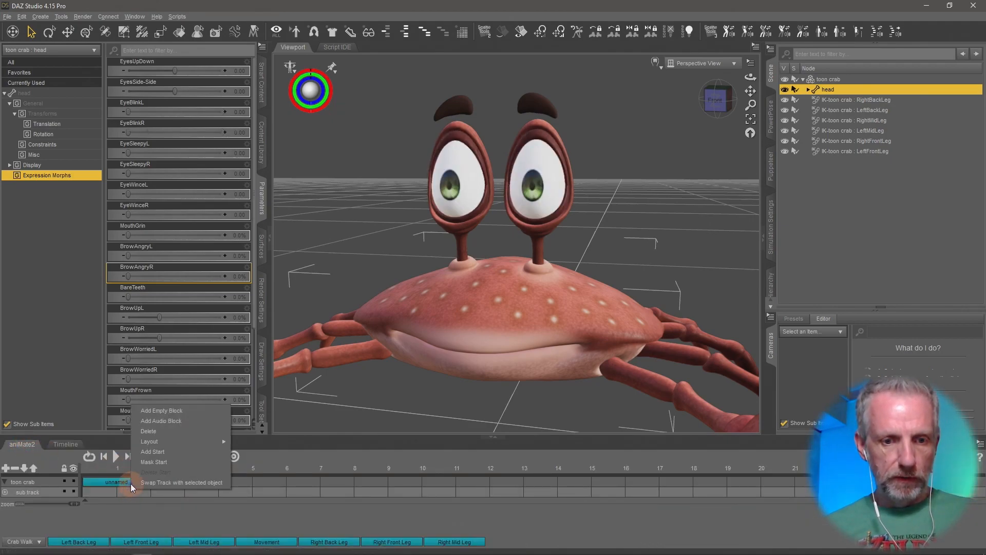
{"action": "left_click", "coordinate": [125, 483]}
{"action": "right_click", "coordinate": [127, 485]}
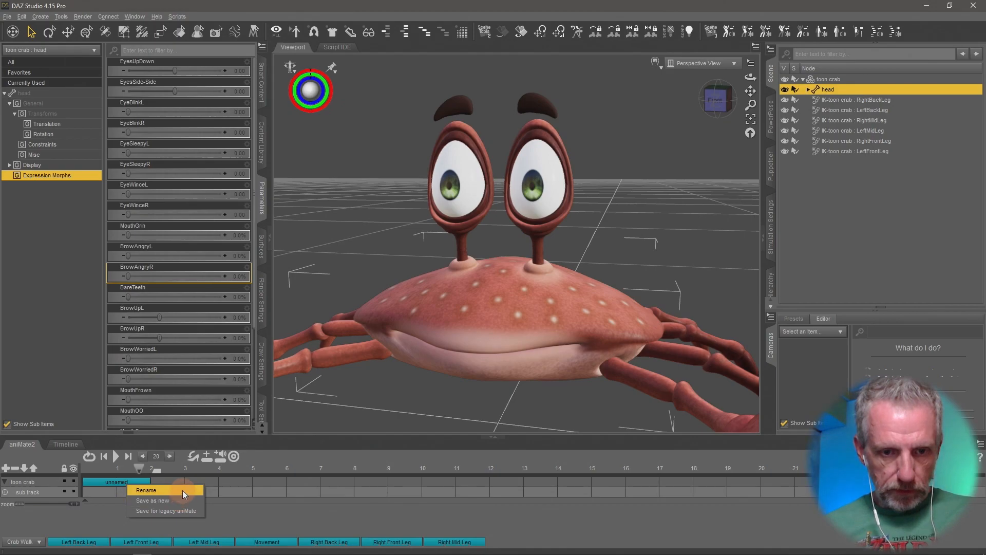
{"action": "left_click", "coordinate": [183, 490]}
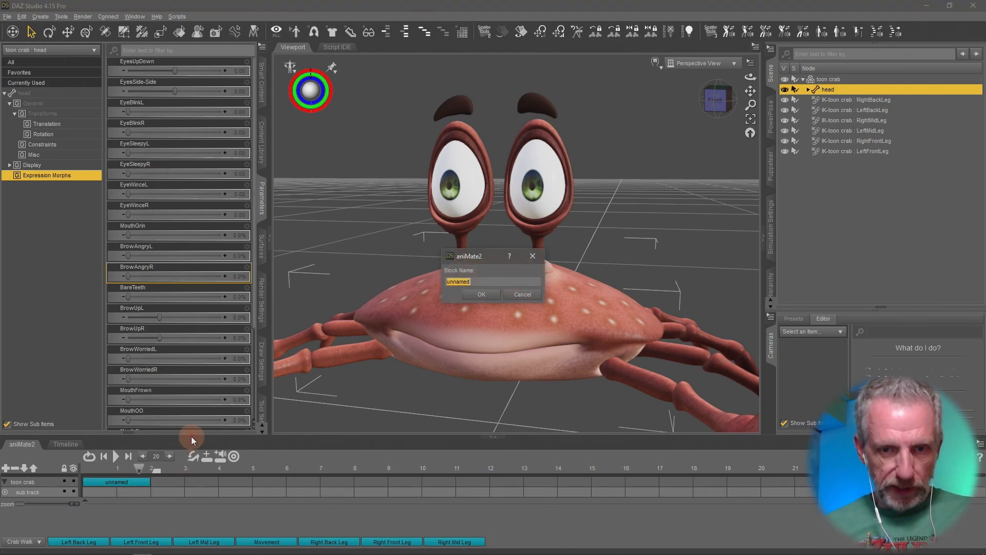
{"action": "left_click", "coordinate": [481, 294]}
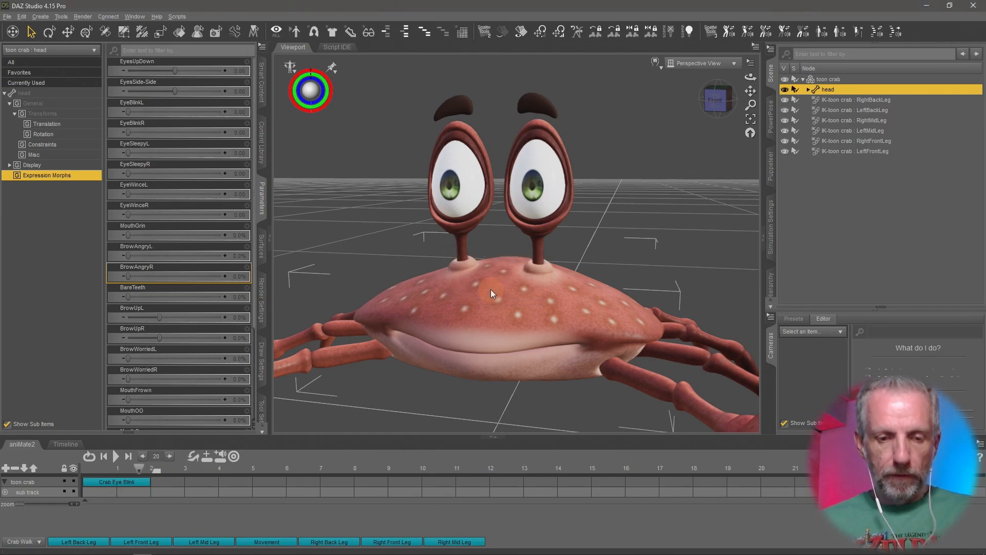
- Save the aniBlock as a new file, Crab Eye Blink.gfa, in the aniBlocks Crab Walk folder
{"action": "right_click", "coordinate": [144, 482]}
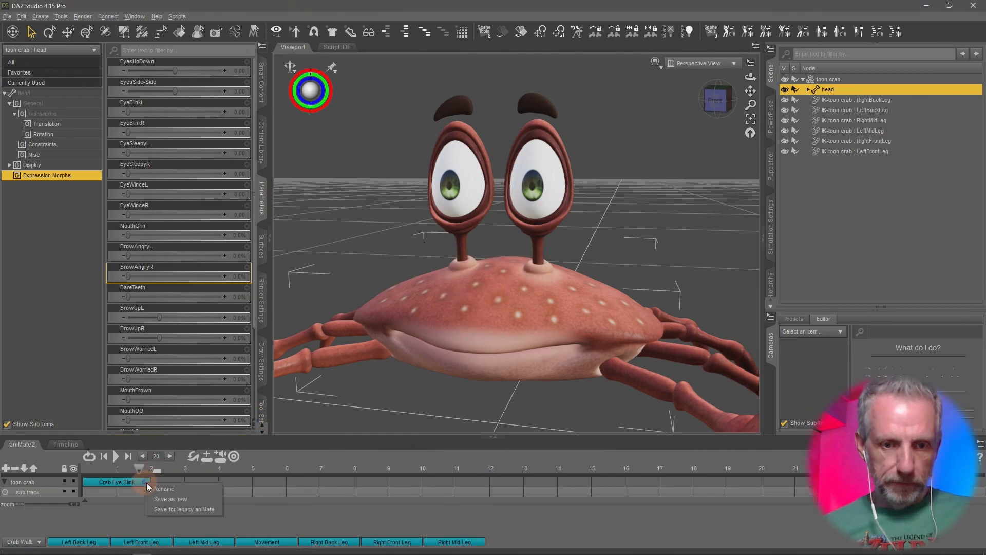
{"action": "left_click", "coordinate": [192, 496]}
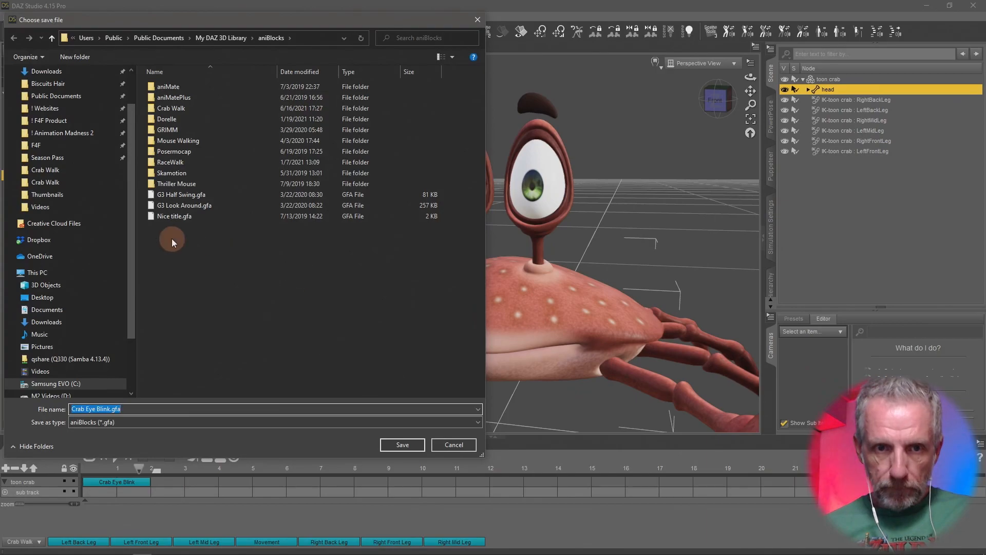
{"action": "double_click", "coordinate": [183, 110]}
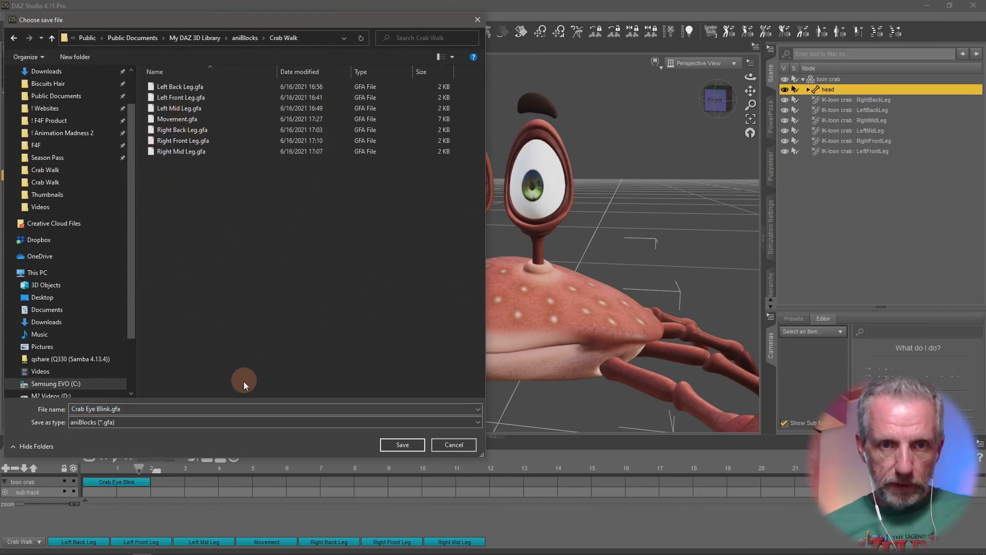
{"action": "left_click", "coordinate": [403, 445]}
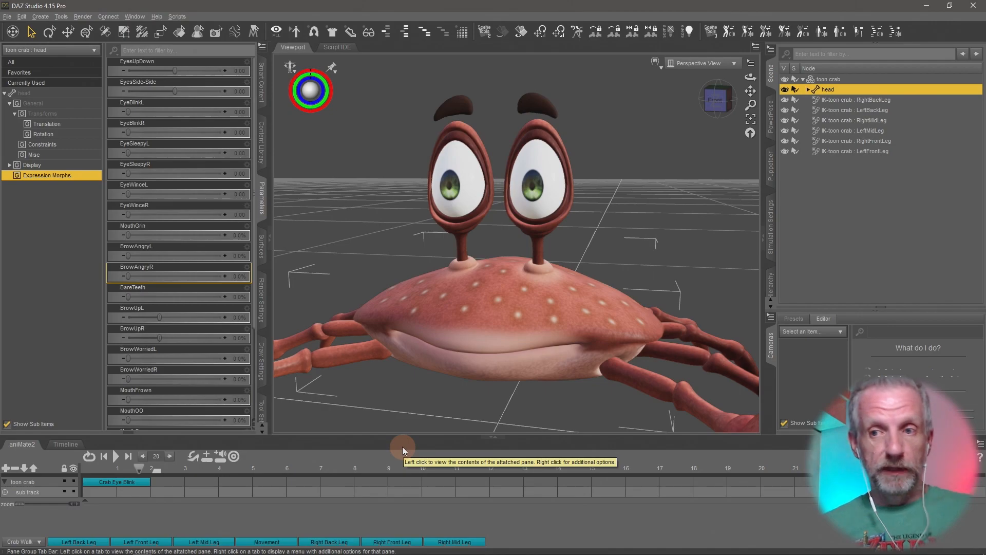
- Delete the Crab Eye Blink aniBlock from the toon crab's track
{"action": "left_click", "coordinate": [138, 480]}
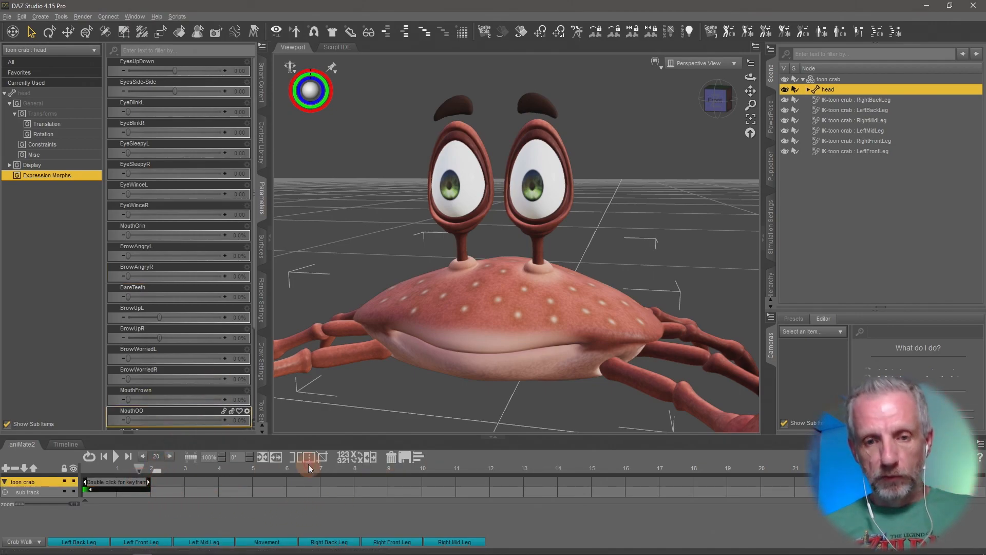
{"action": "left_click", "coordinate": [391, 457]}
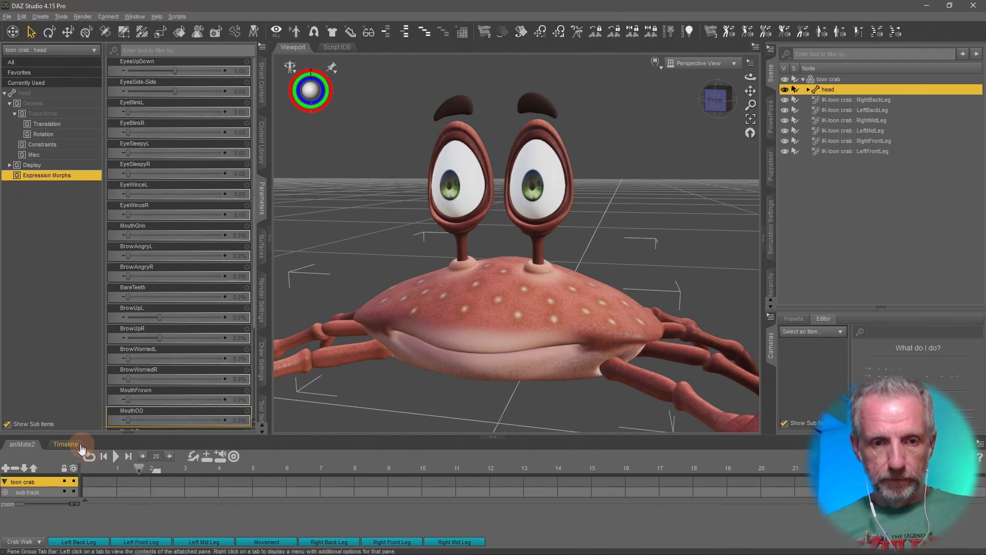
- Scrub the Studio timeline to check the blink keyframes on the head
{"action": "left_click", "coordinate": [66, 443]}
{"action": "left_click", "coordinate": [362, 469]}
{"action": "left_click", "coordinate": [521, 460]}
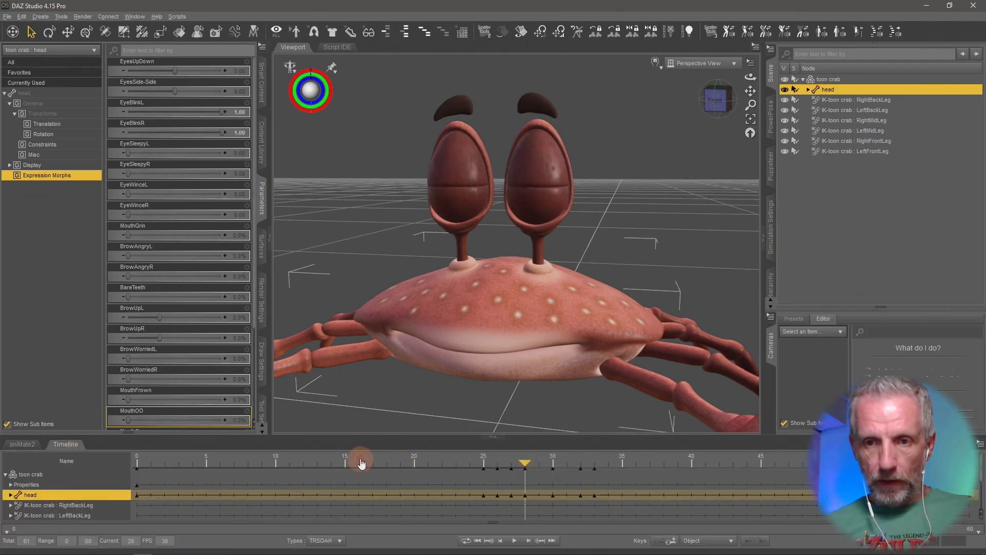
{"action": "left_click_drag", "start_coordinate": [529, 461], "coordinate": [165, 464]}
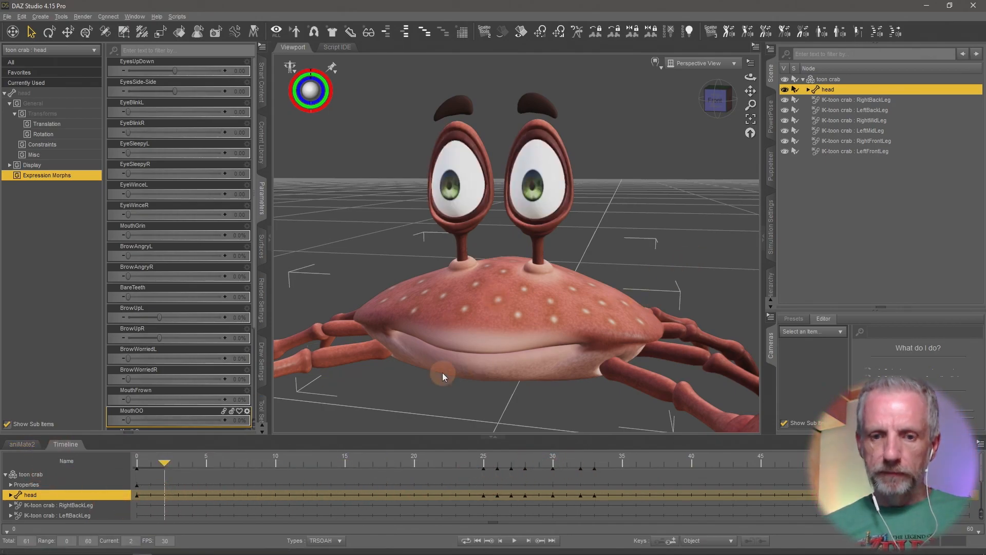
- Switch the aniMate2 aniBlocks bar to the GRIMM collection
{"action": "left_click", "coordinate": [30, 445]}
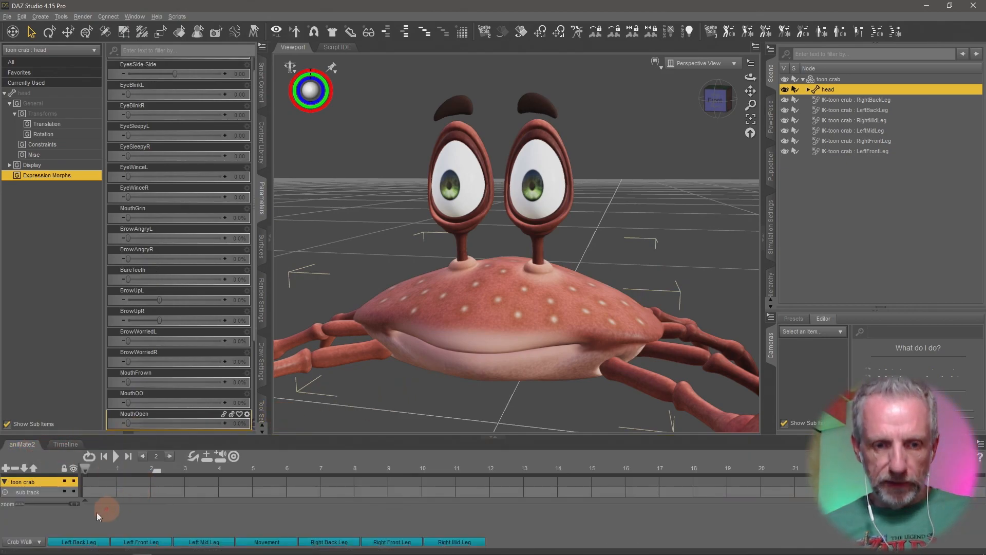
{"action": "left_click", "coordinate": [36, 543]}
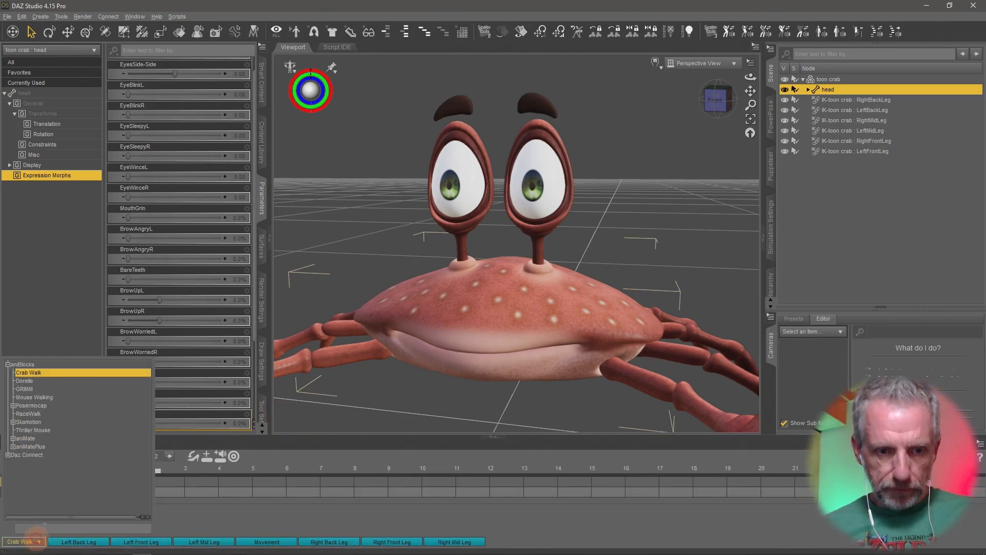
{"action": "left_click", "coordinate": [53, 384]}
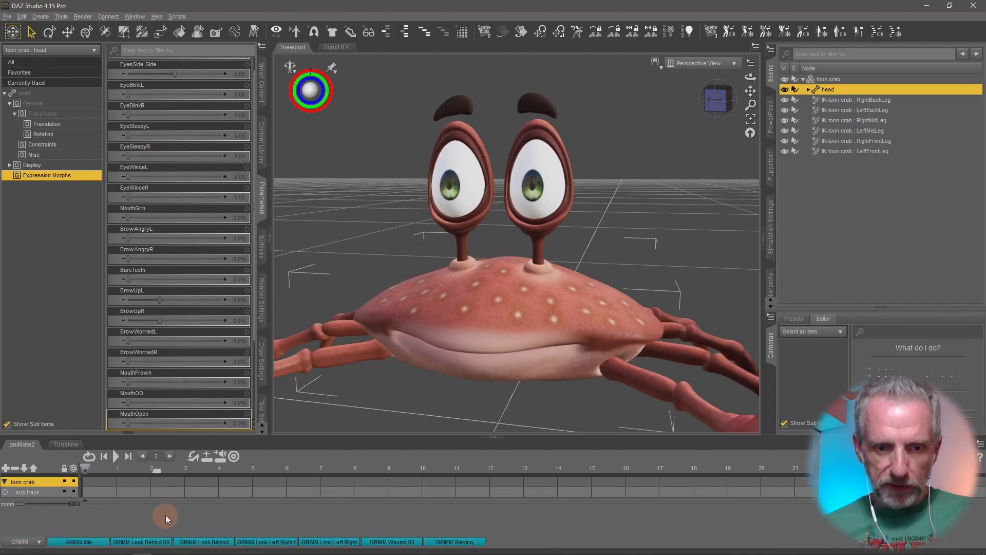
- Delete the toon crab figure from the scene
{"action": "left_click_drag", "start_coordinate": [320, 435], "coordinate": [331, 396]}
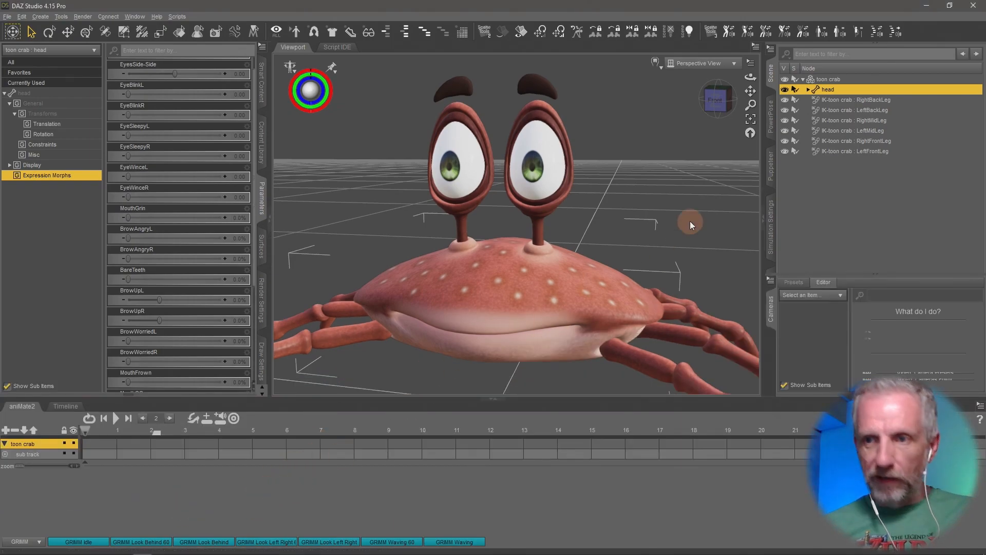
{"action": "left_click", "coordinate": [837, 79]}
{"action": "key", "text": "Delete"}
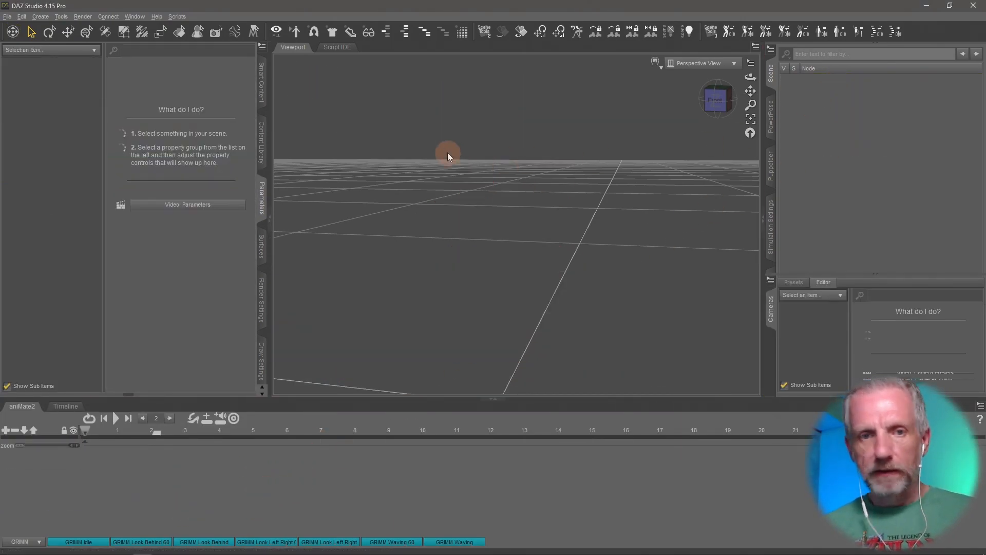
- Browse the installed figure products in Smart Content
{"action": "left_click", "coordinate": [262, 94]}
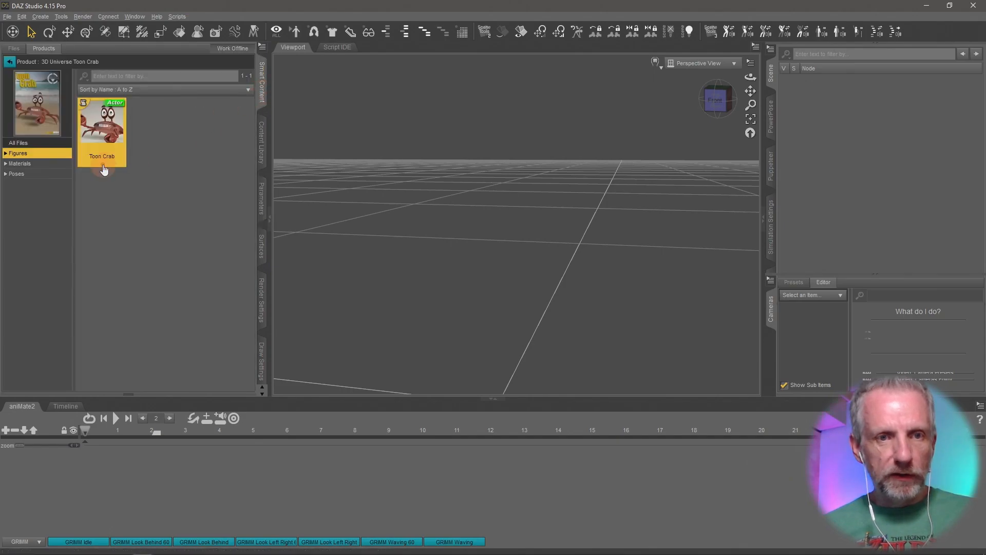
{"action": "left_click", "coordinate": [11, 62]}
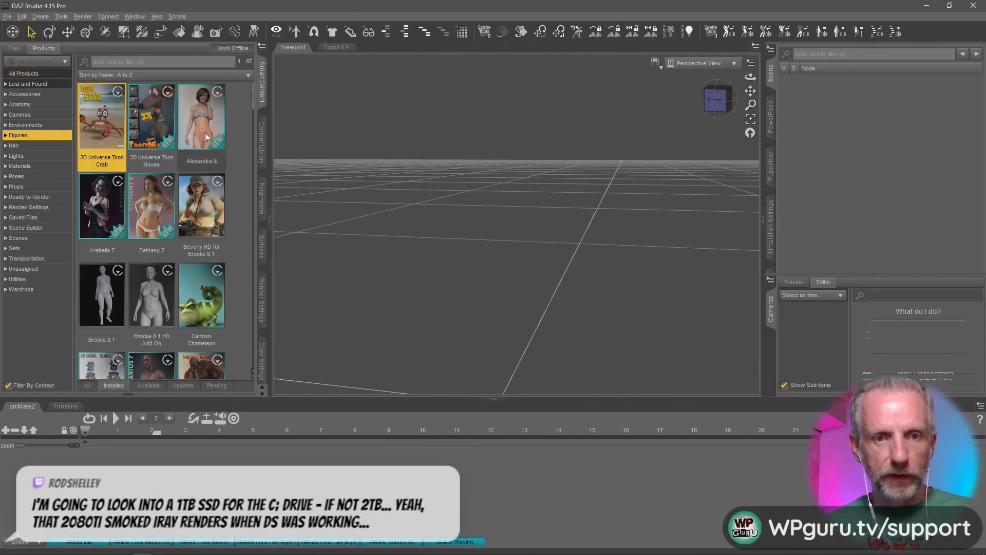
{"action": "scroll", "coordinate": [239, 156], "scroll_direction": "down", "scroll_amount": 10}
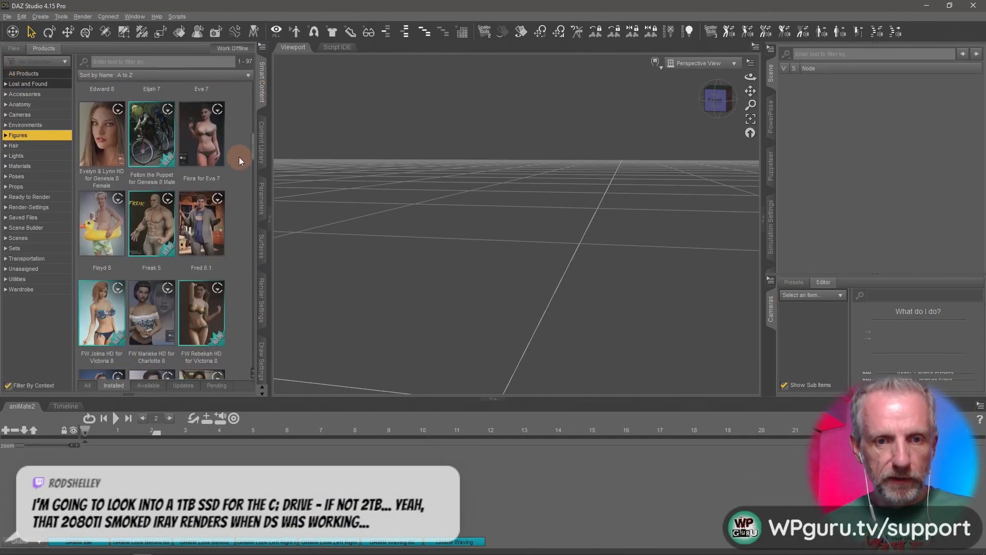
{"action": "scroll", "coordinate": [239, 156], "scroll_direction": "down", "scroll_amount": 15}
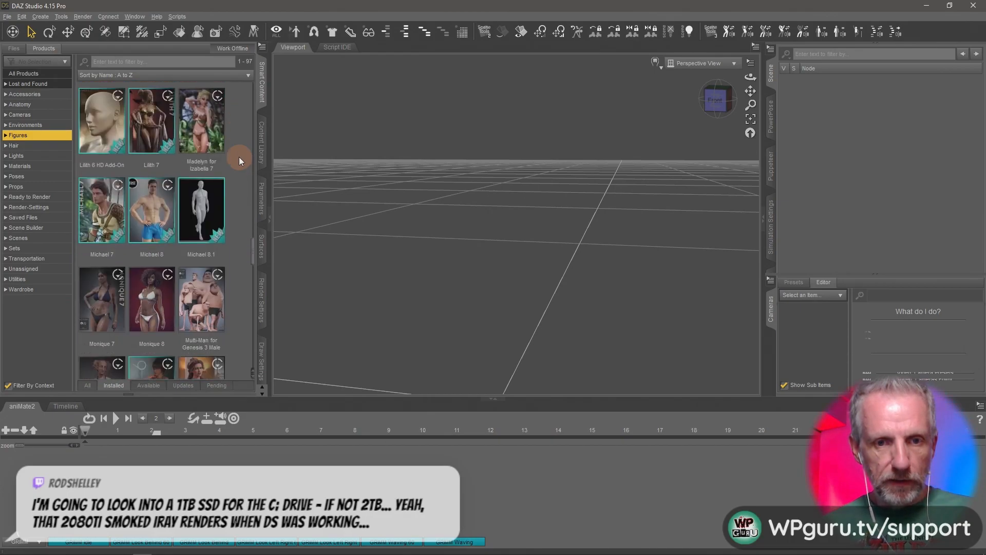
{"action": "scroll", "coordinate": [239, 156], "scroll_direction": "down", "scroll_amount": 15}
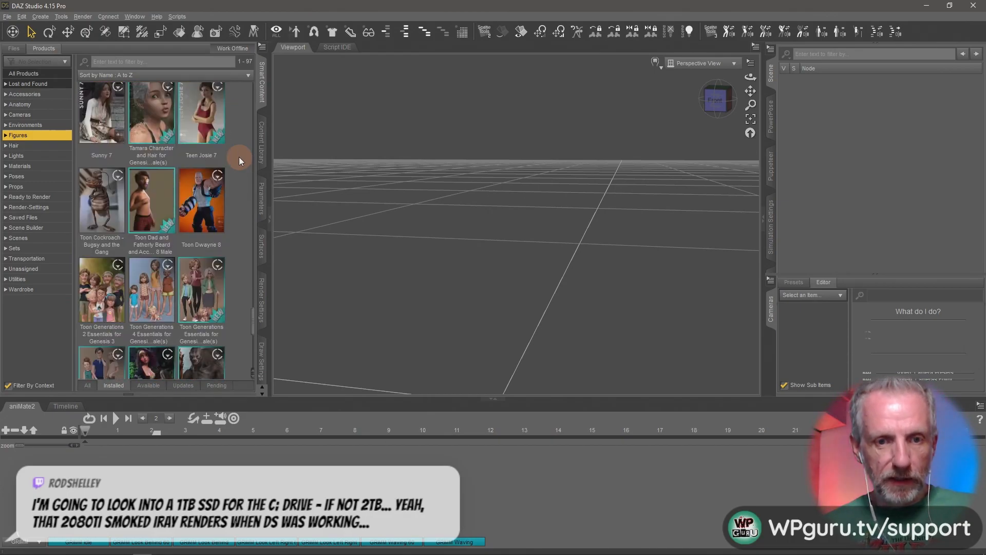
{"action": "scroll", "coordinate": [239, 156], "scroll_direction": "up", "scroll_amount": 20}
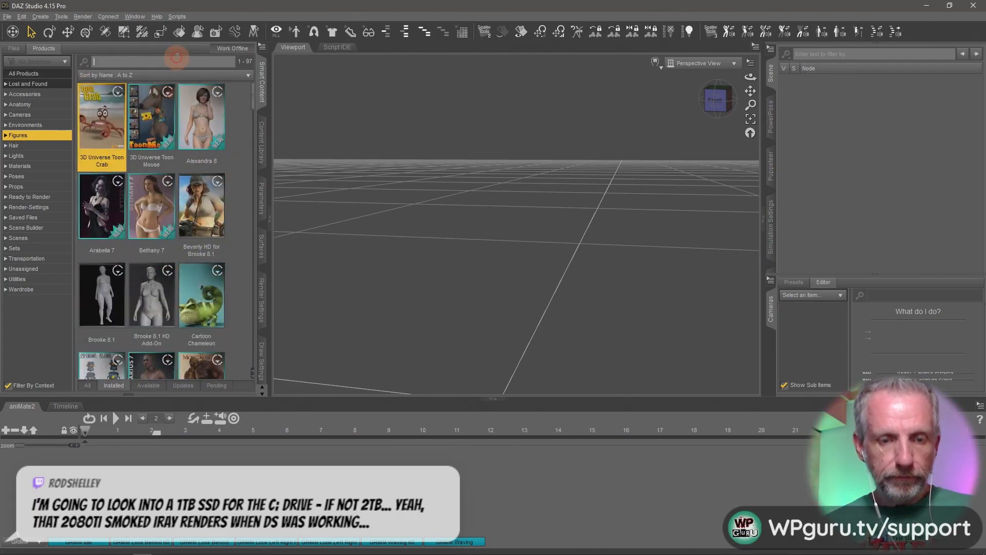
- Search all installed products for grimm and skel
{"action": "left_click", "coordinate": [177, 60]}
{"action": "type", "text": "grimm"}
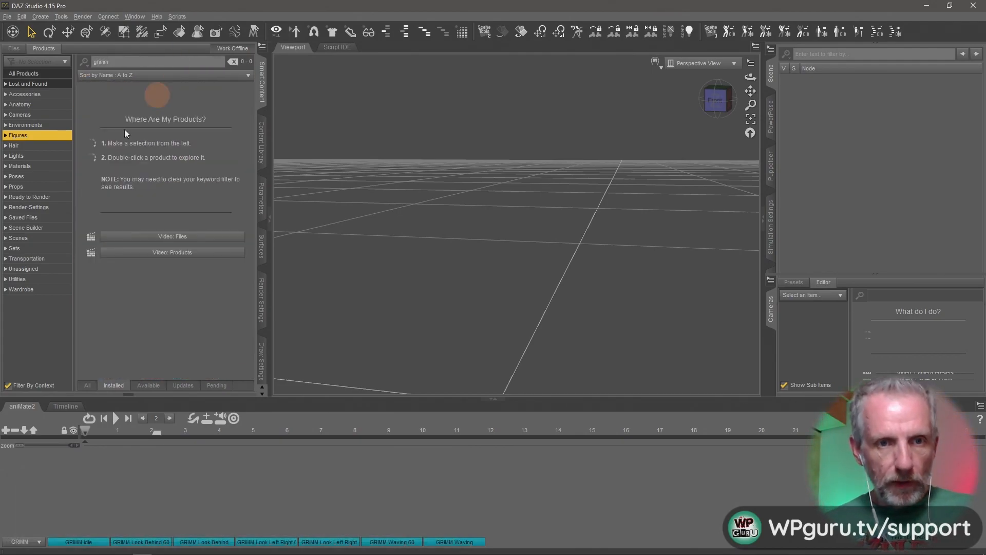
{"action": "left_click", "coordinate": [41, 84]}
{"action": "left_click", "coordinate": [42, 73]}
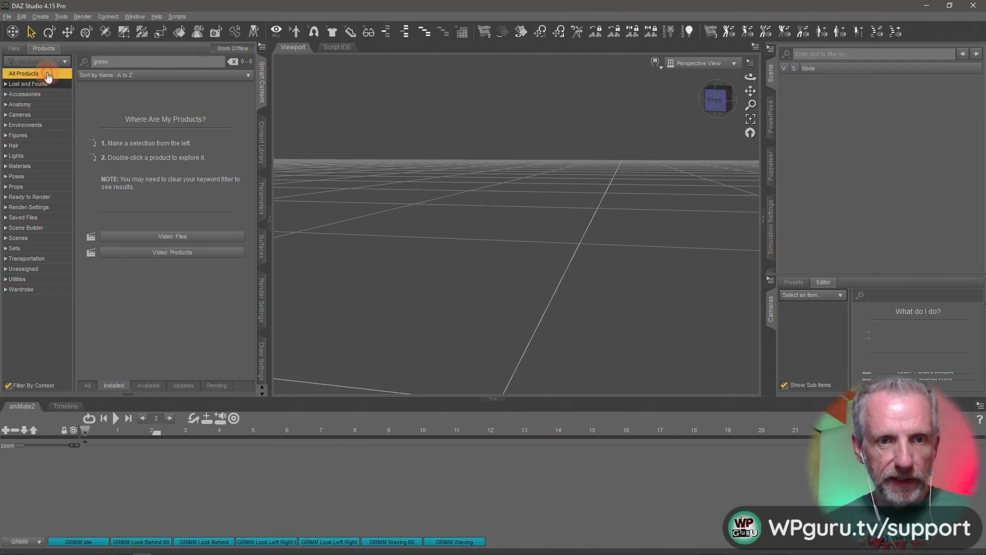
{"action": "left_click_drag", "start_coordinate": [127, 60], "coordinate": [74, 66]}
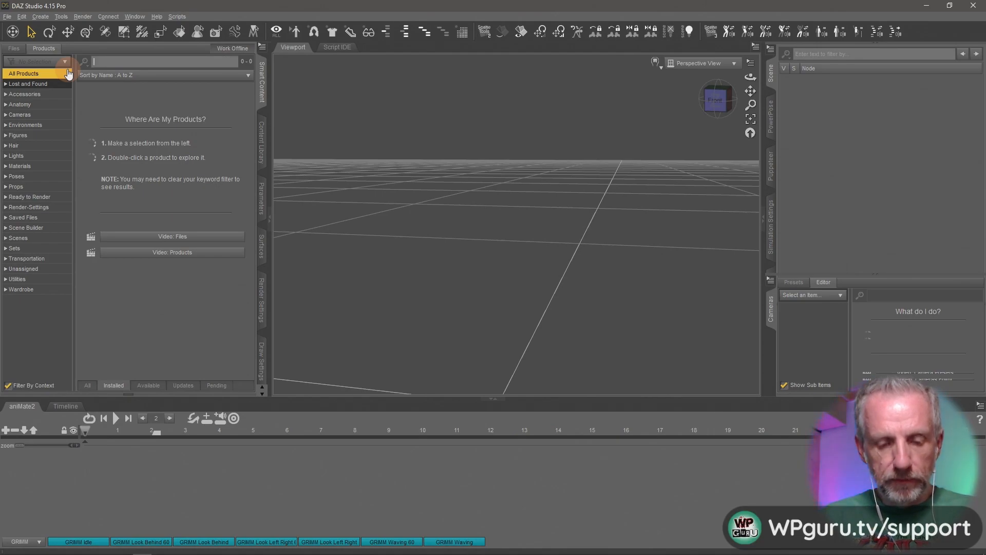
{"action": "type", "text": "skel"}
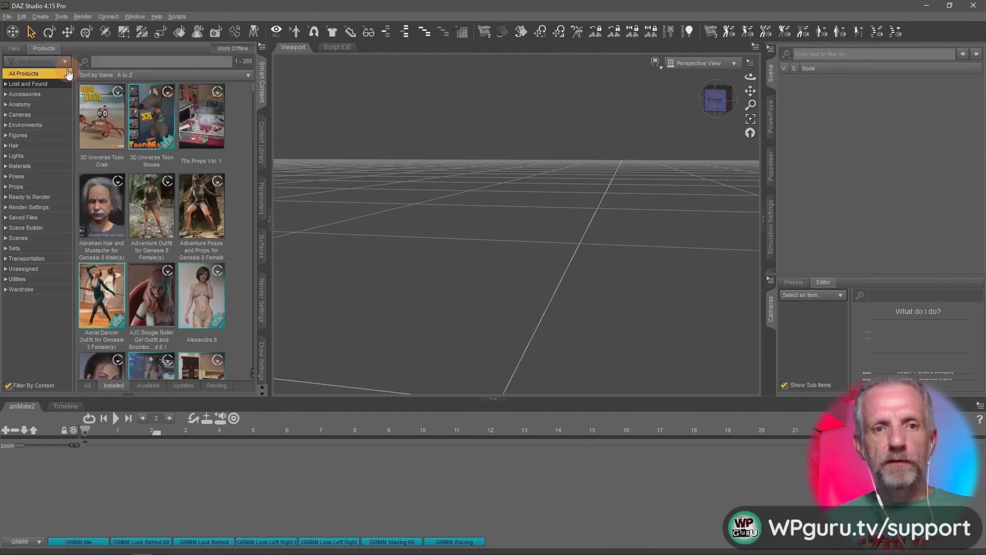
{"action": "scroll", "coordinate": [249, 177], "scroll_direction": "down", "scroll_amount": 10}
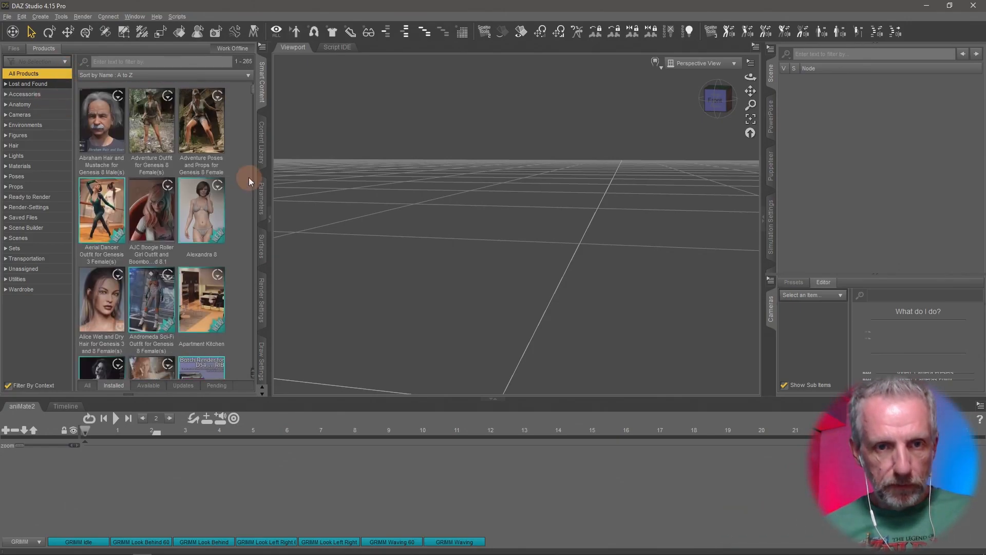
{"action": "scroll", "coordinate": [249, 177], "scroll_direction": "down", "scroll_amount": 10}
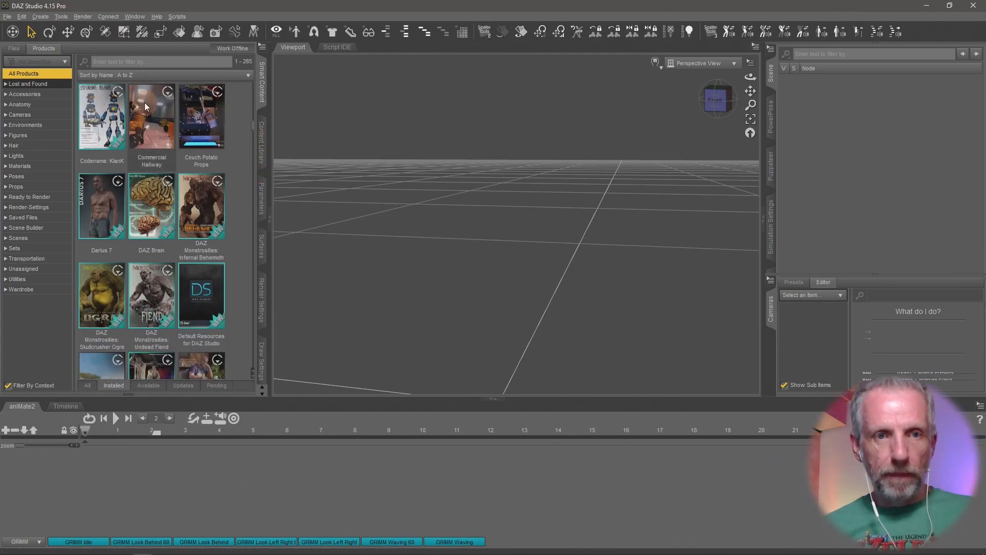
- Load the GRIMM figure from the 3D Universe Toon Humanoid figures folder in the content library
{"action": "left_click", "coordinate": [262, 137]}
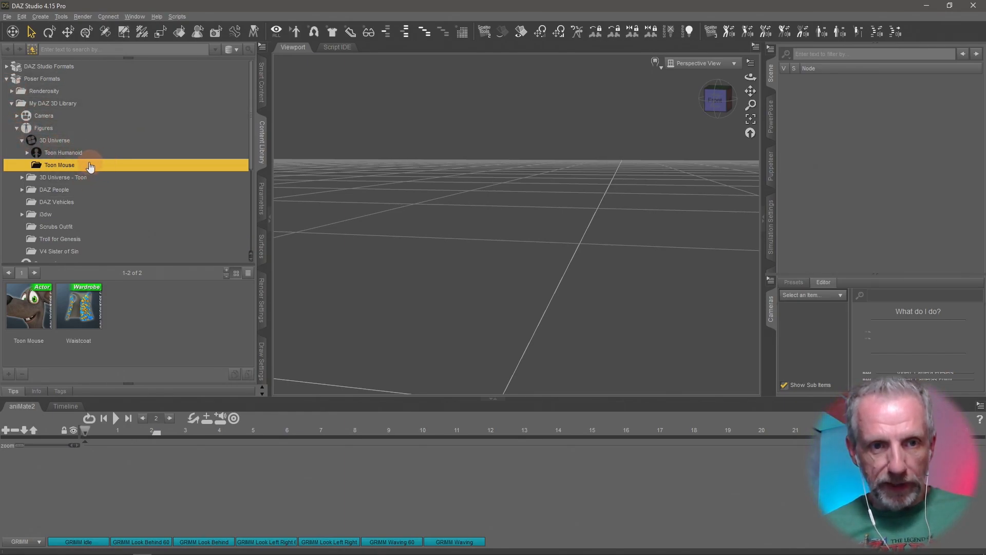
{"action": "left_click", "coordinate": [81, 153]}
{"action": "left_click", "coordinate": [25, 153]}
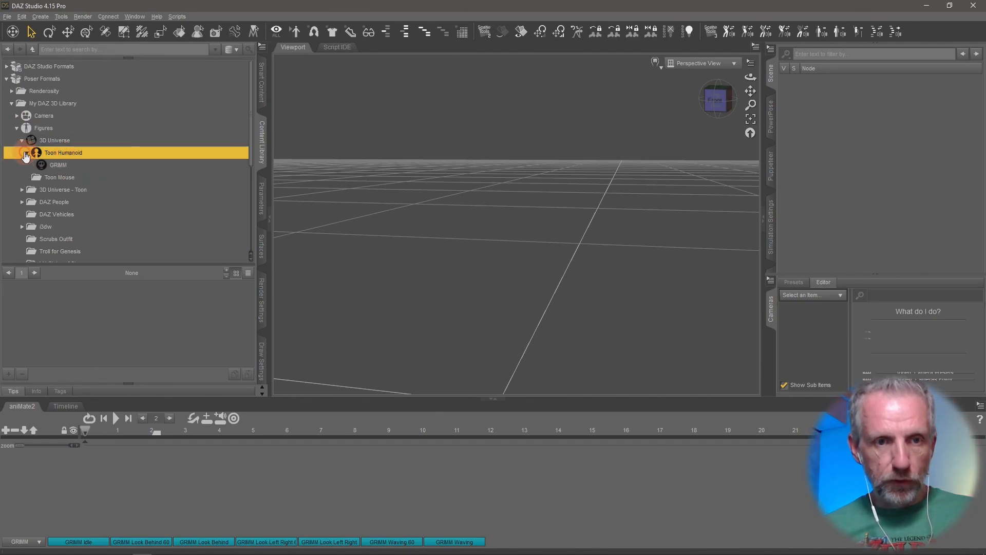
{"action": "left_click", "coordinate": [59, 165]}
{"action": "double_click", "coordinate": [98, 322]}
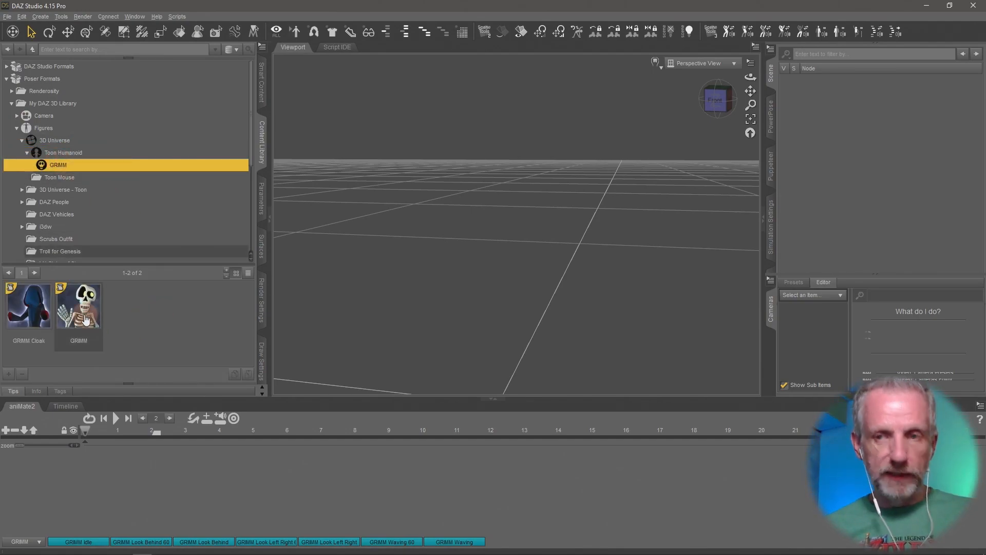
- Preview each GRIMM aniBlock, from GRIMM Idle through GRIMM Waving, on the framed skeleton figure
{"action": "scroll", "coordinate": [449, 237], "scroll_direction": "down", "scroll_amount": 5}
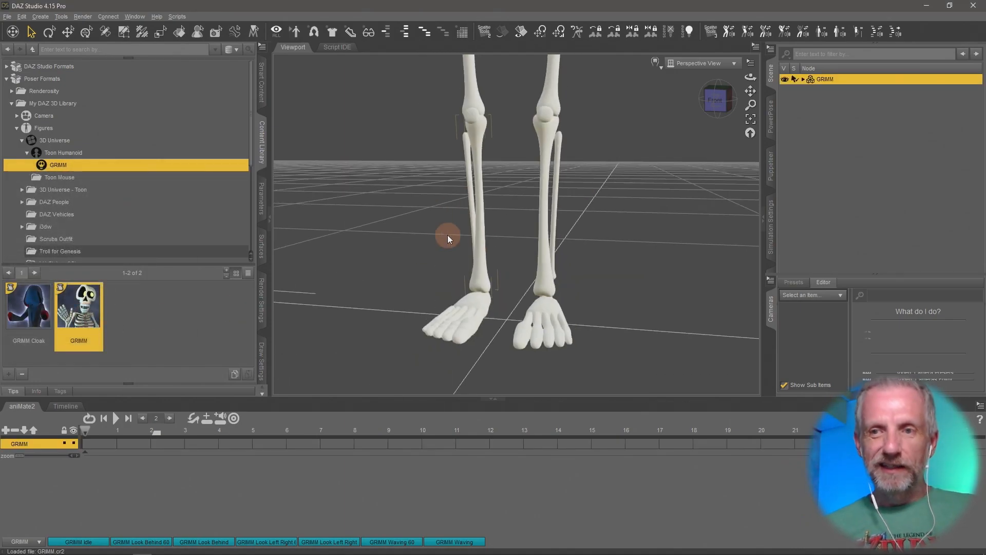
{"action": "key", "text": "ctrl+f"}
{"action": "left_click", "coordinate": [525, 194]}
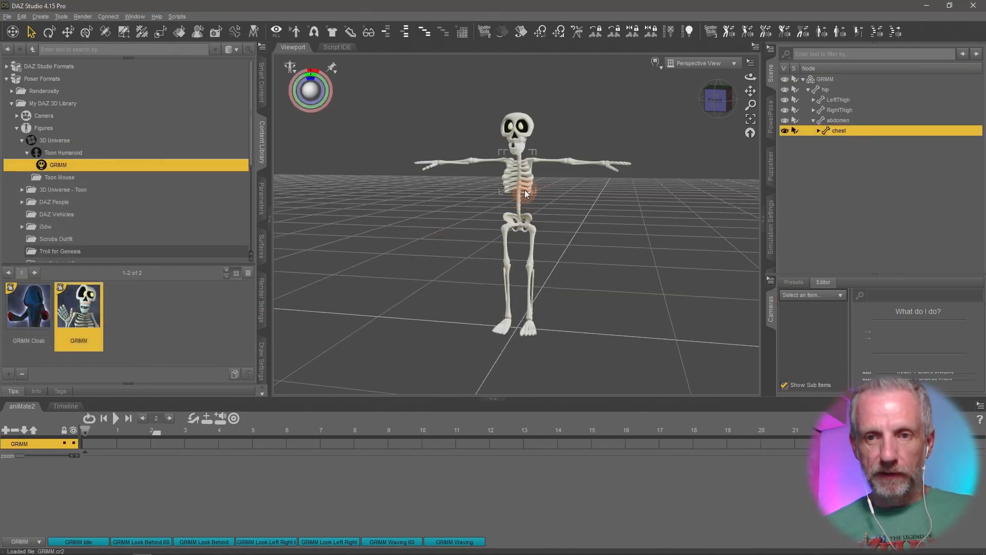
{"action": "scroll", "coordinate": [525, 194], "scroll_direction": "up", "scroll_amount": 8}
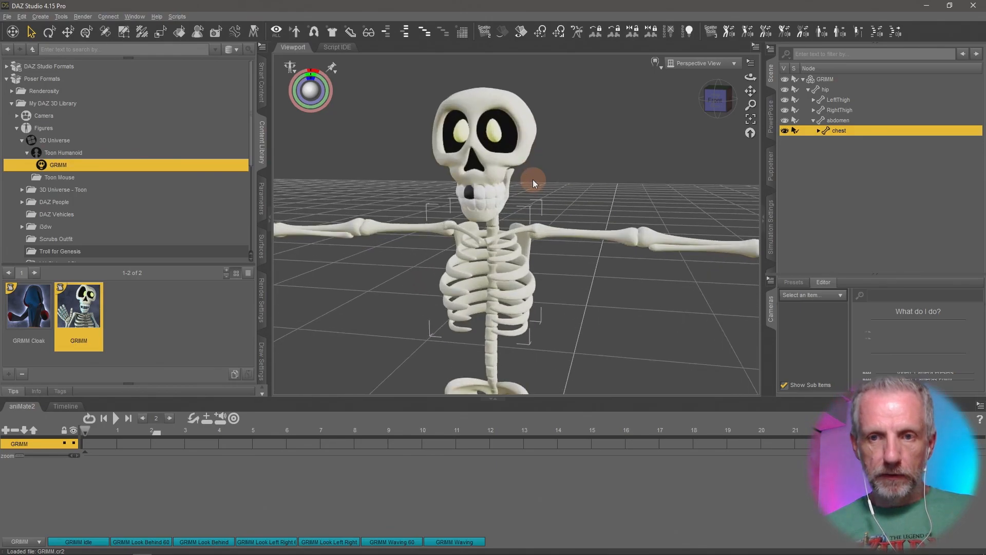
{"action": "middle_click_drag", "start_coordinate": [533, 180], "coordinate": [517, 208]}
{"action": "left_click", "coordinate": [575, 167]}
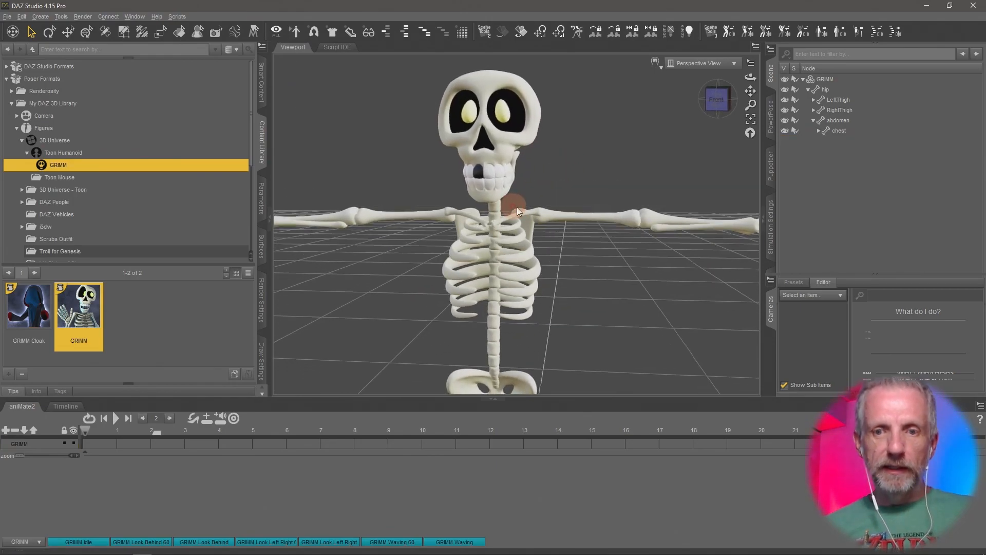
{"action": "left_click", "coordinate": [86, 543]}
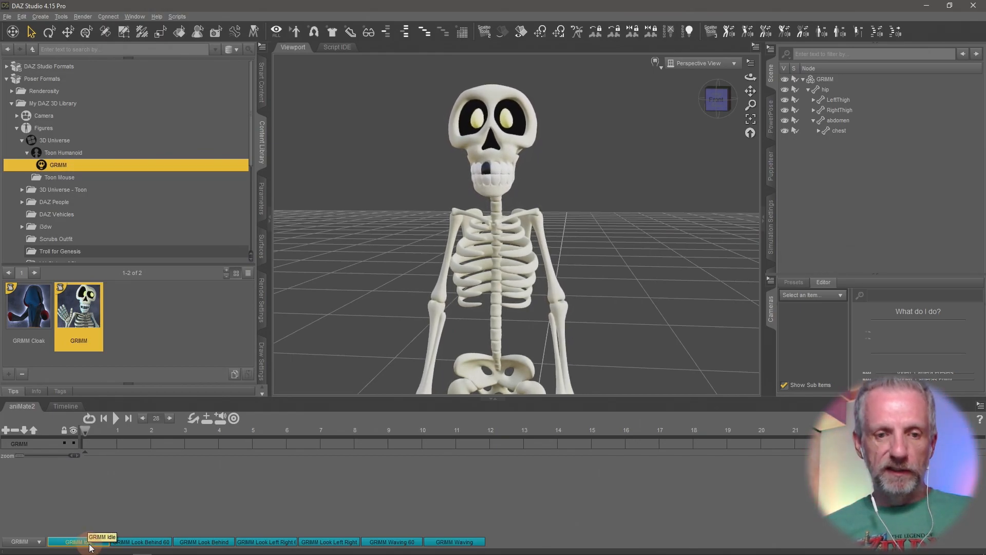
{"action": "left_click", "coordinate": [131, 543]}
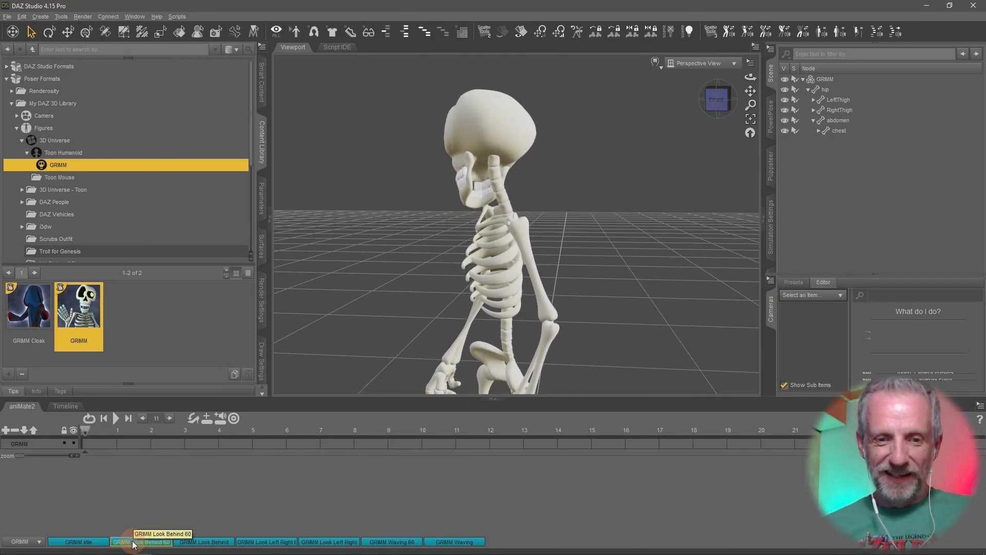
{"action": "left_click", "coordinate": [204, 543]}
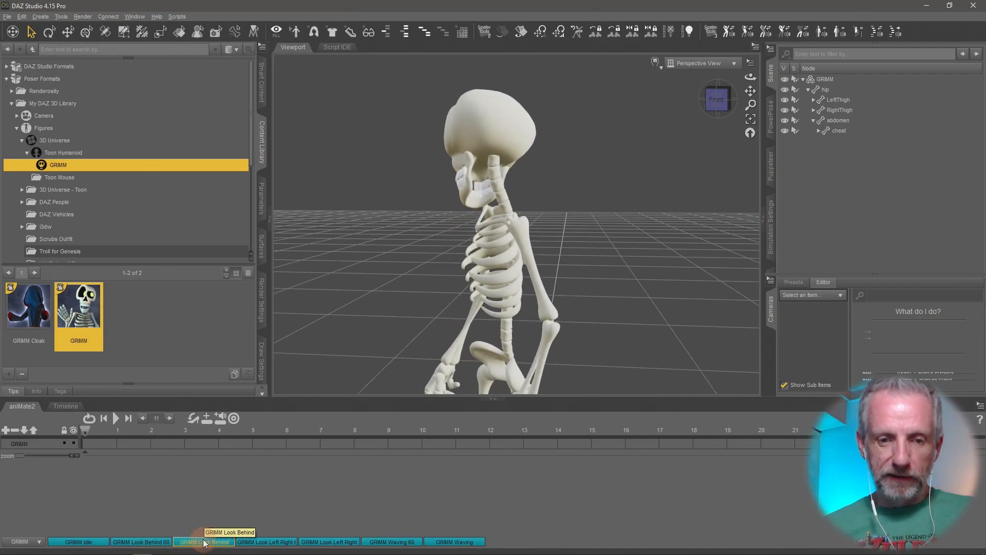
{"action": "left_click", "coordinate": [263, 543]}
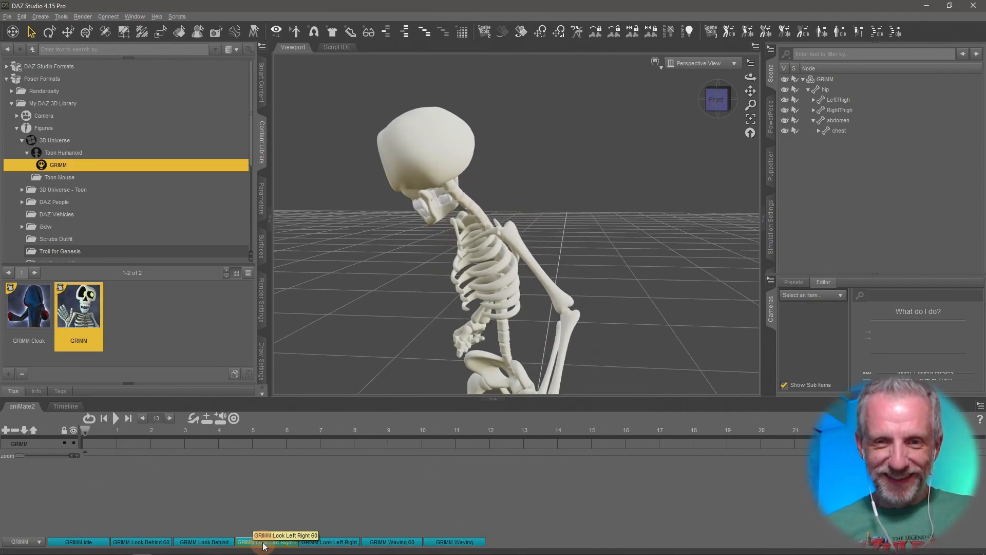
{"action": "left_click", "coordinate": [324, 544]}
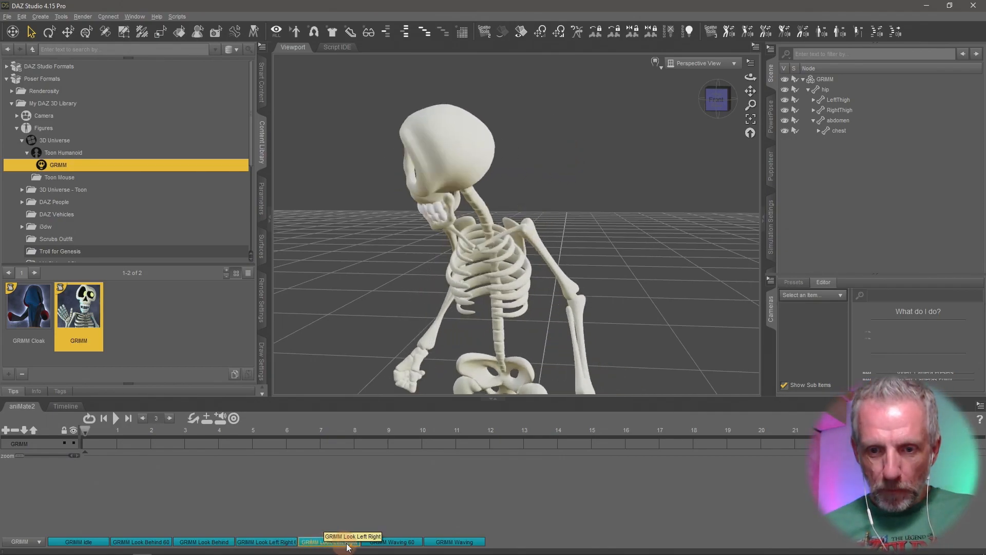
{"action": "left_click", "coordinate": [387, 544]}
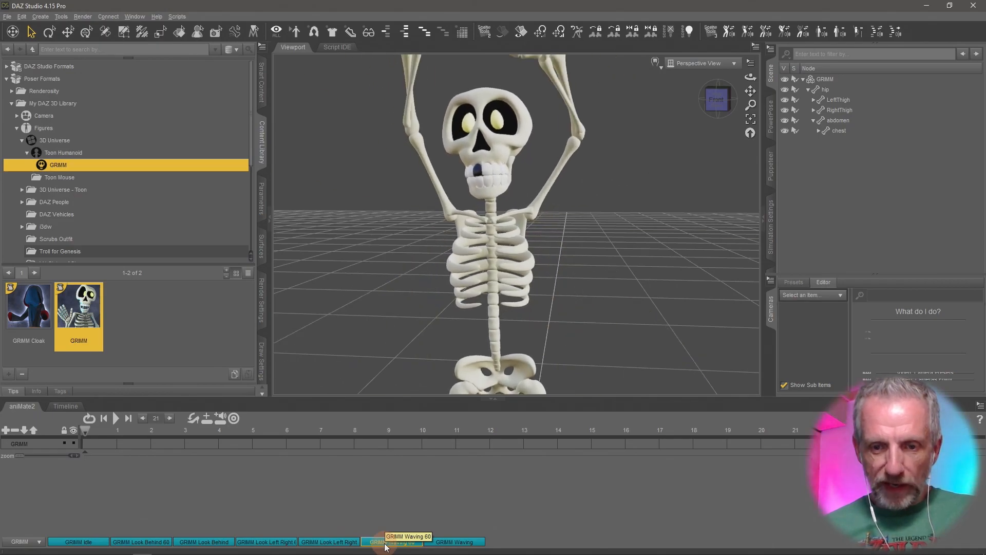
{"action": "left_click", "coordinate": [448, 544]}
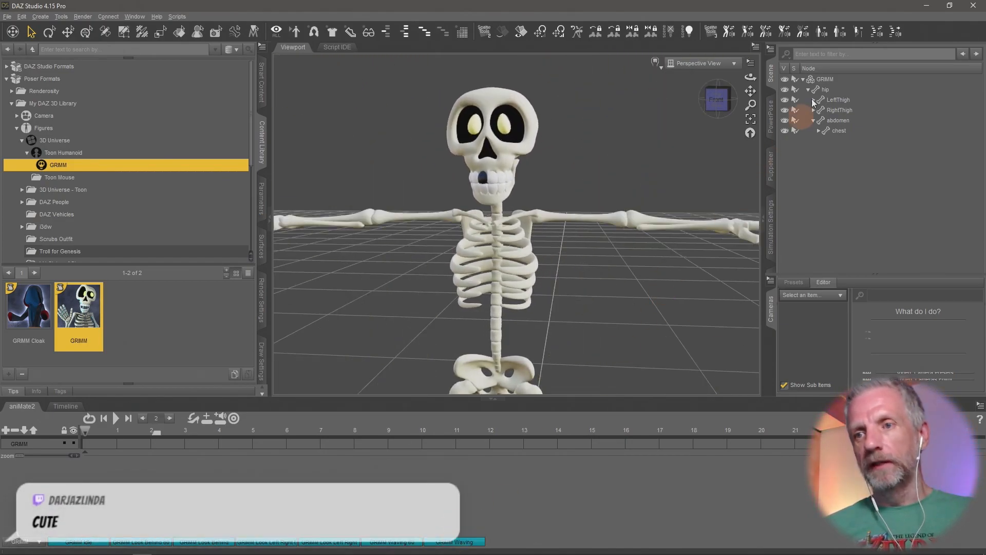
- Delete the GRIMM figure from the scene
{"action": "left_click", "coordinate": [822, 79]}
{"action": "key", "text": "Delete"}
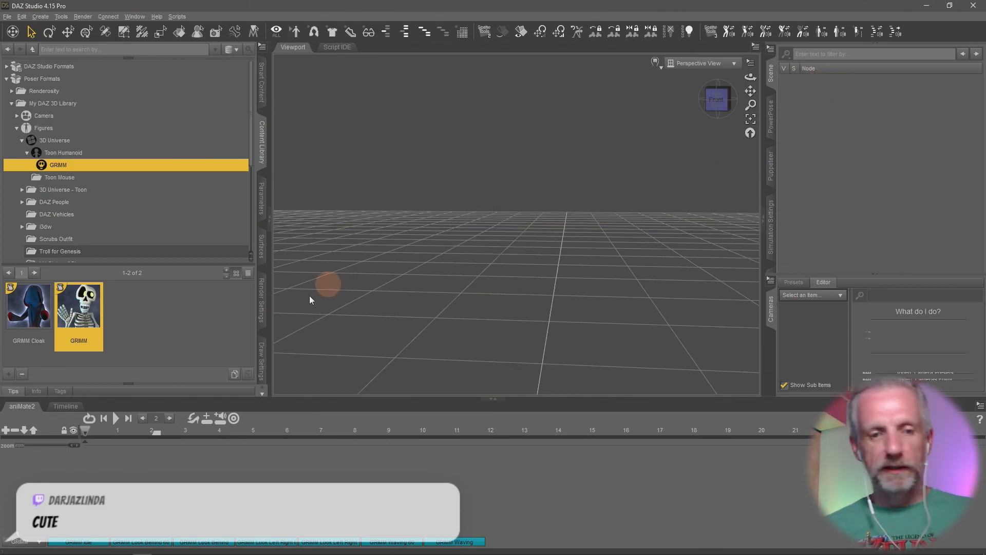
- Switch the aniMate2 aniBlocks bar to the Crab Walk collection
{"action": "left_click", "coordinate": [15, 541]}
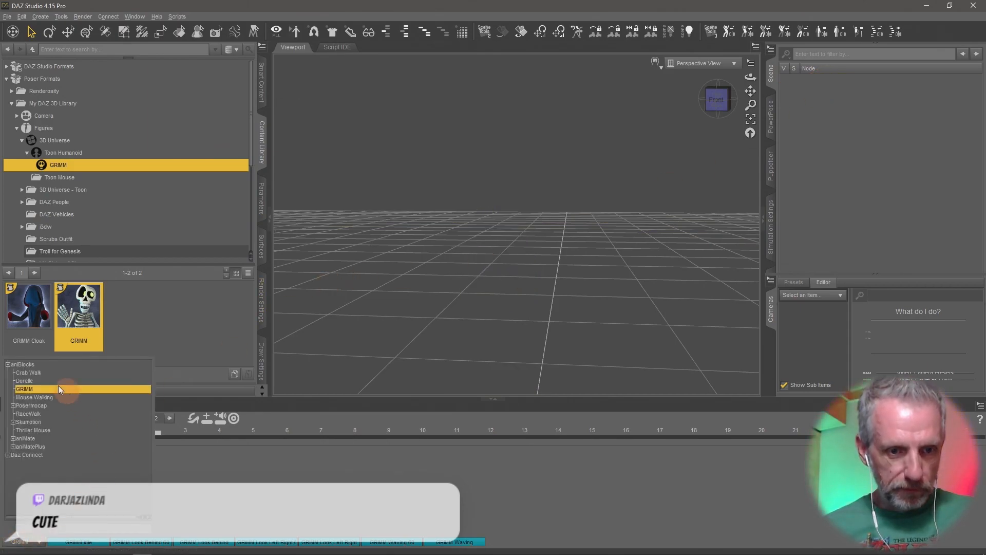
{"action": "left_click", "coordinate": [54, 372]}
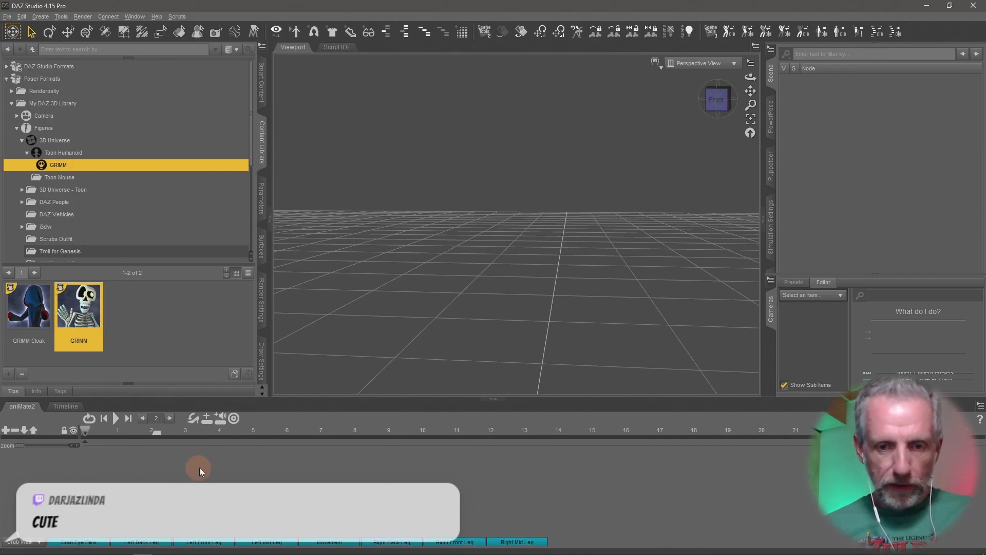
- Load the Toon Crab figure from the 3D Universe Toon Crab product's figures and frame it
{"action": "left_click", "coordinate": [262, 96]}
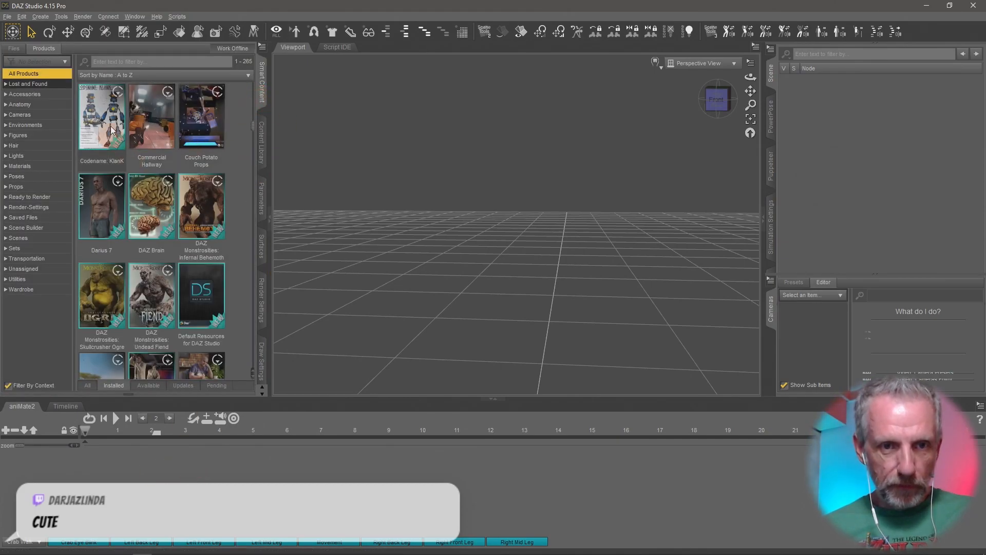
{"action": "left_click", "coordinate": [99, 149]}
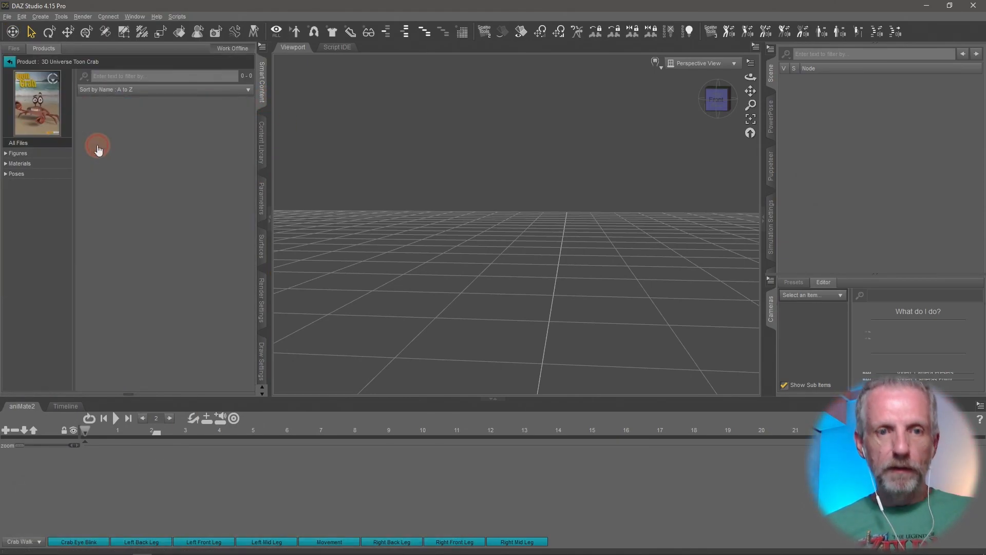
{"action": "left_click", "coordinate": [67, 153]}
{"action": "double_click", "coordinate": [113, 131]}
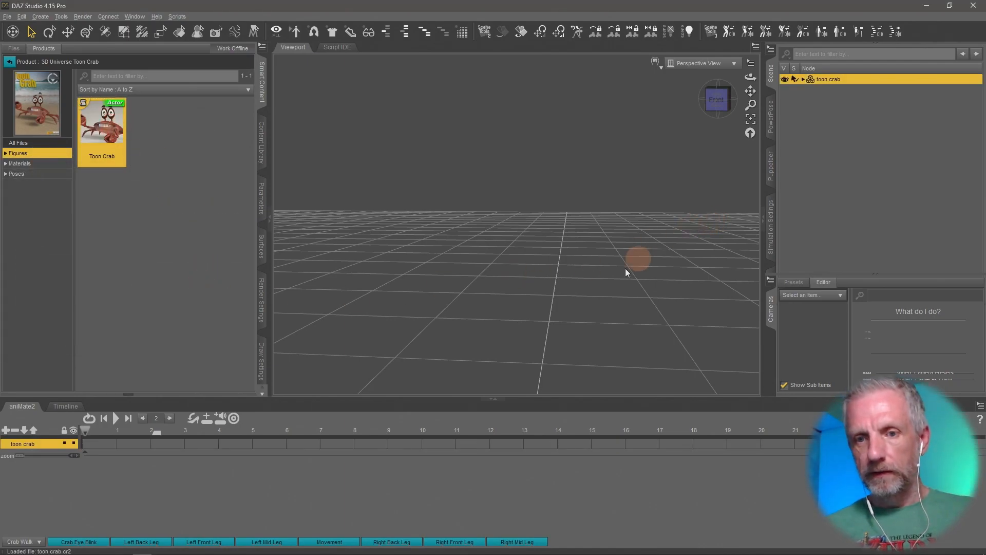
{"action": "key", "text": "ctrl+f"}
{"action": "left_click_drag", "start_coordinate": [714, 171], "coordinate": [708, 165], "text": "ctrl+alt"}
{"action": "mouse_move", "coordinate": [147, 543]}
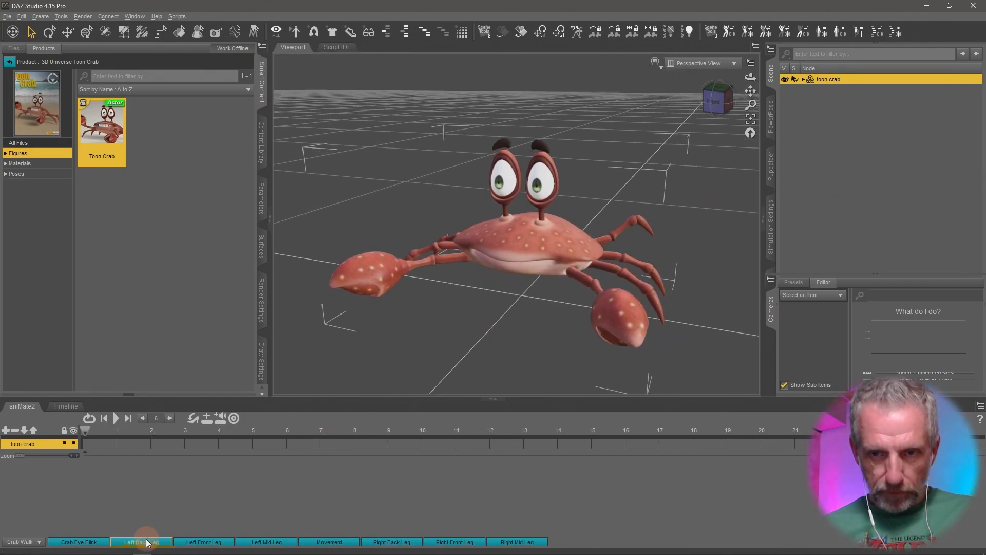
{"action": "mouse_move", "coordinate": [350, 543]}
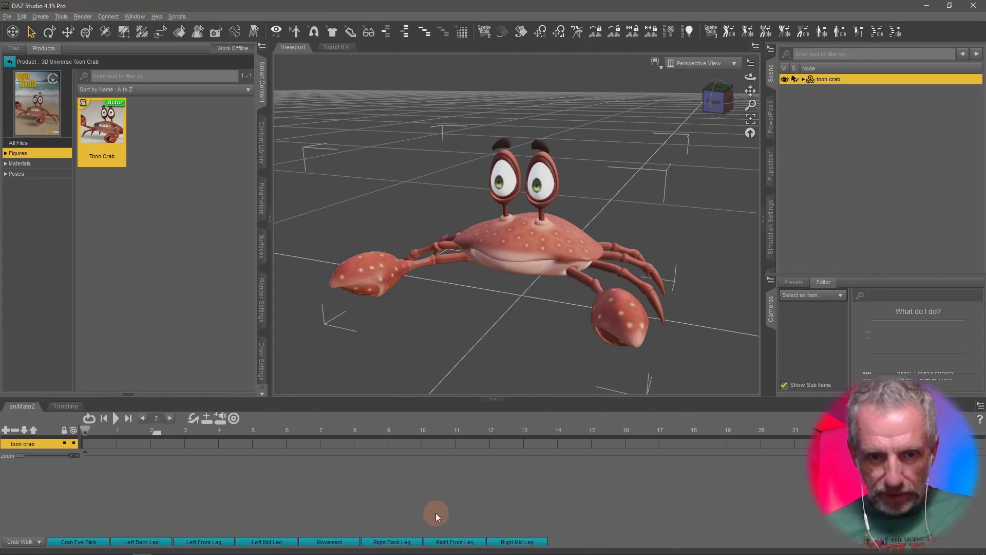
{"action": "mouse_move", "coordinate": [95, 542]}
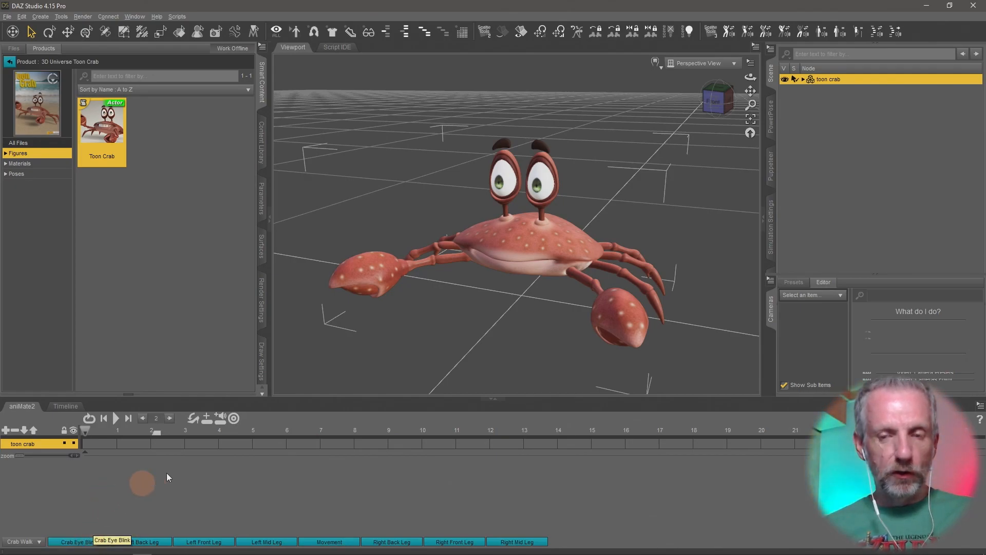
- Undo the last three actions to restore the deleted GRIMM figure and original toon crab
{"action": "key", "text": "ctrl+z"}
{"action": "key", "text": "ctrl+z"}
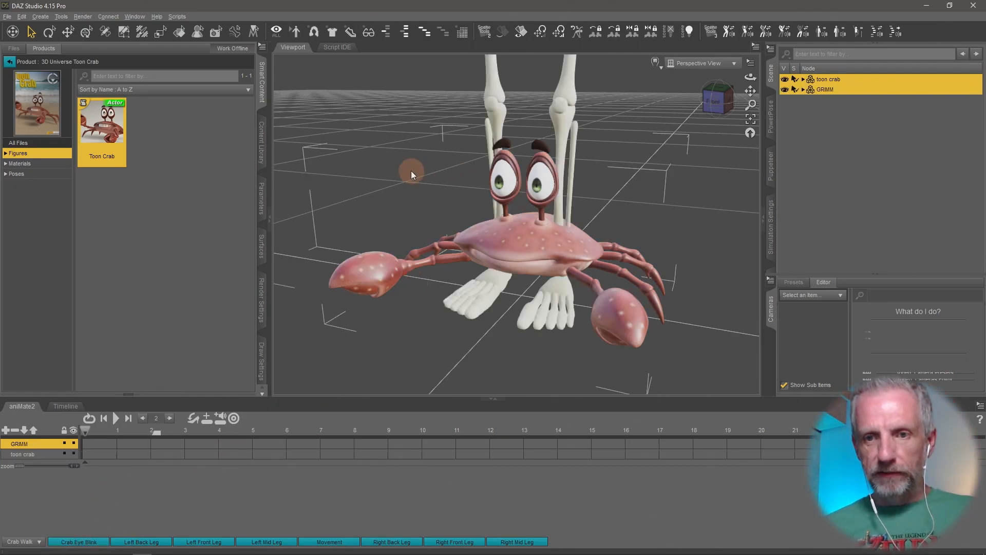
{"action": "key", "text": "ctrl+z"}
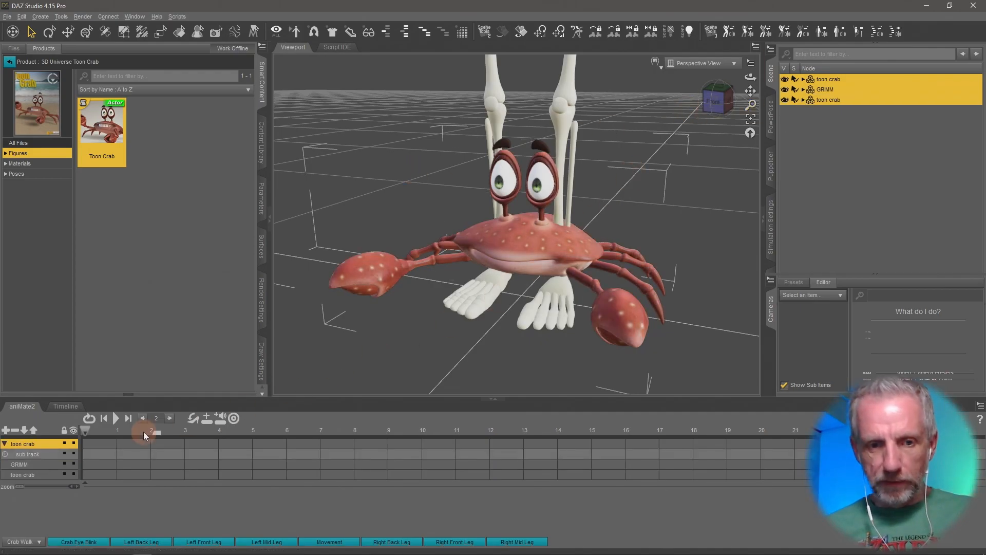
- Hide the new toon crab and GRIMM figures and scrub the timeline to check the remaining crab's keyframes
{"action": "left_click", "coordinate": [61, 411]}
{"action": "left_click", "coordinate": [486, 422]}
{"action": "left_click_drag", "start_coordinate": [486, 421], "coordinate": [403, 443]}
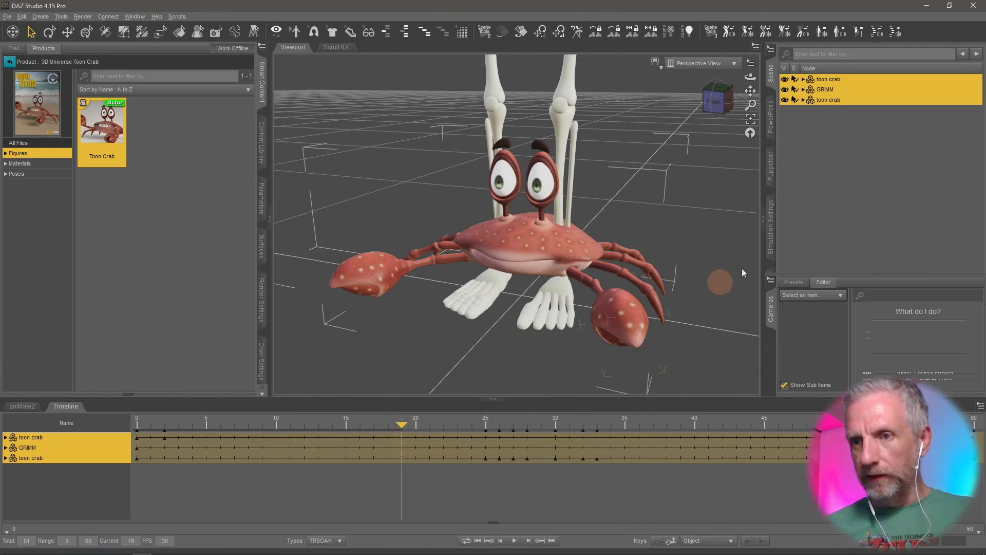
{"action": "left_click", "coordinate": [847, 81]}
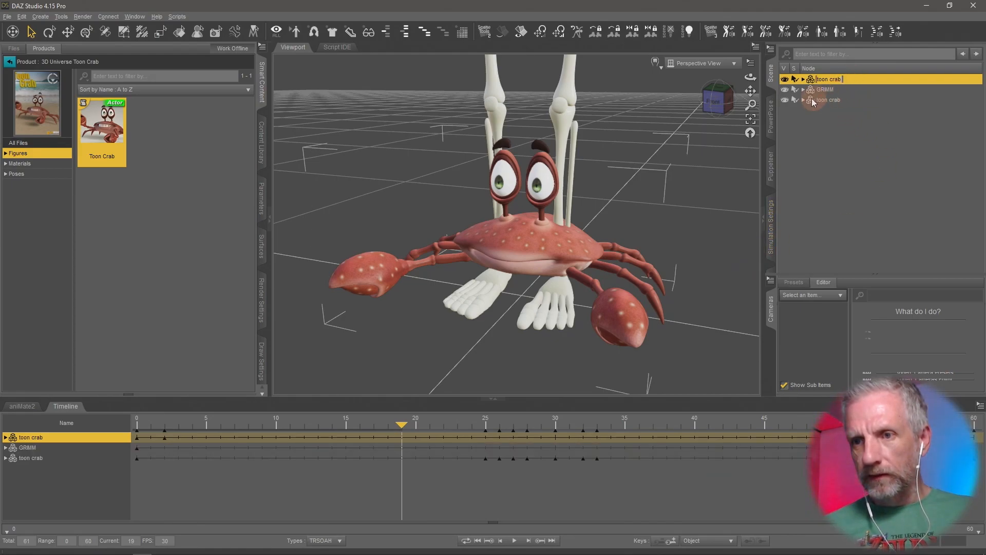
{"action": "left_click", "coordinate": [784, 79]}
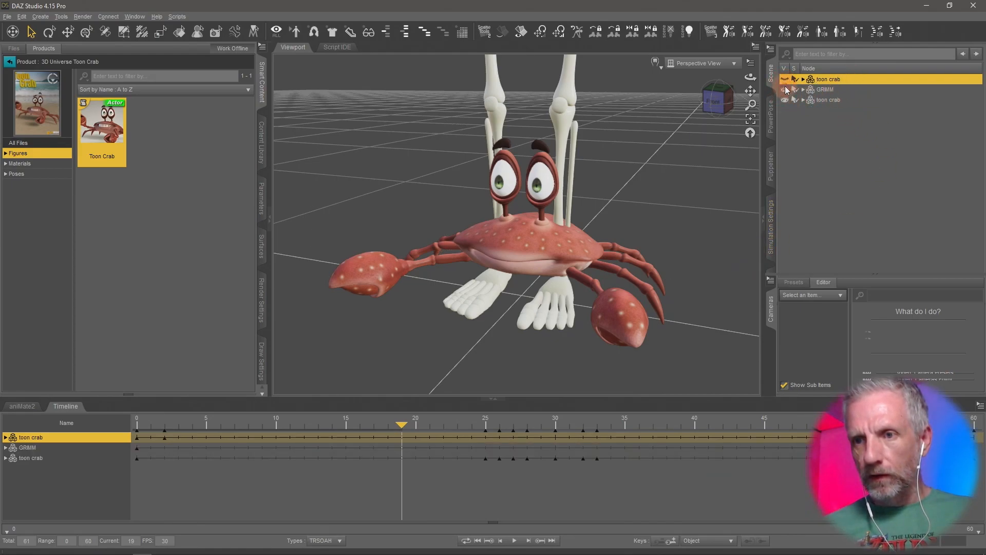
{"action": "left_click", "coordinate": [784, 89]}
{"action": "left_click_drag", "start_coordinate": [402, 428], "coordinate": [500, 427]}
{"action": "left_click", "coordinate": [415, 427]}
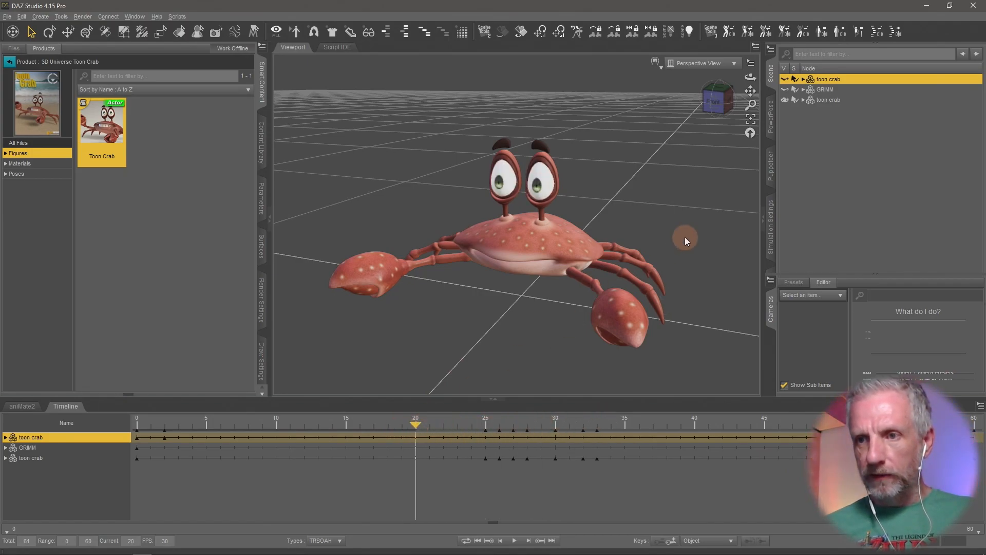
- Delete the new toon crab and GRIMM figures and return the playhead to frame 0
{"action": "left_click", "coordinate": [849, 89], "text": "ctrl"}
{"action": "key", "text": "Delete"}
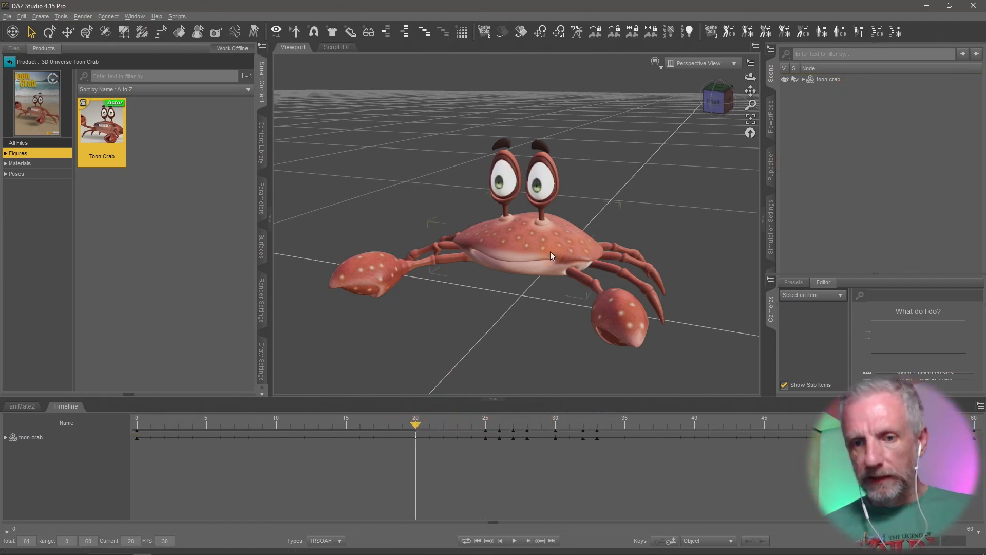
{"action": "left_click_drag", "start_coordinate": [415, 424], "coordinate": [123, 435]}
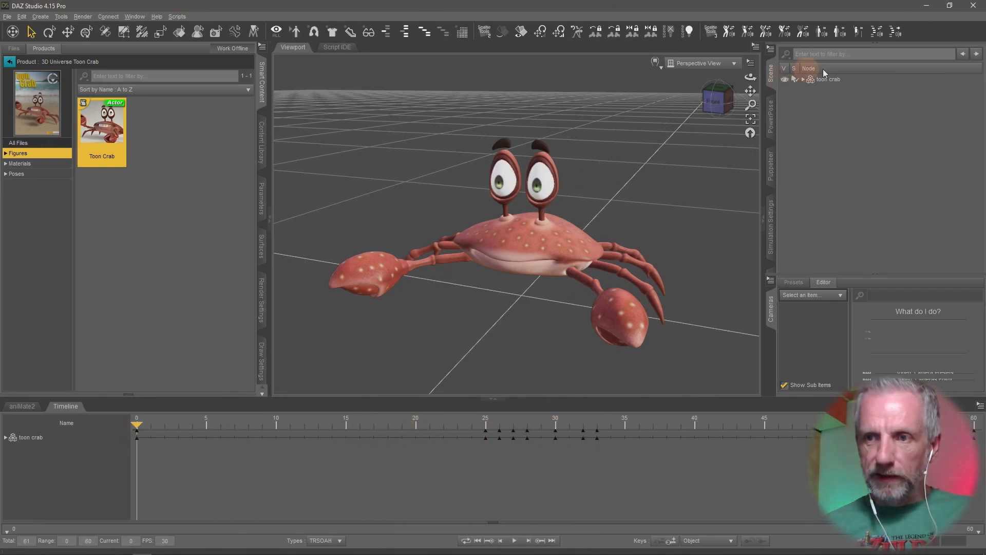
- Create an aniBlock from the toon crab's Studio keyframes on its sub track, using Direct Copy with Translation and Rotation
{"action": "left_click", "coordinate": [845, 80]}
{"action": "left_click", "coordinate": [23, 406]}
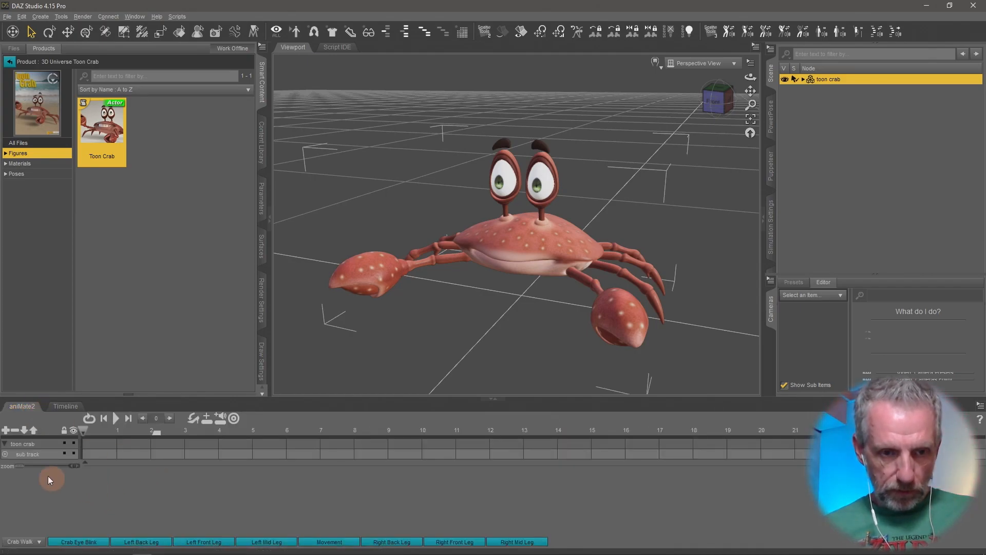
{"action": "left_click", "coordinate": [46, 454]}
{"action": "right_click", "coordinate": [87, 480]}
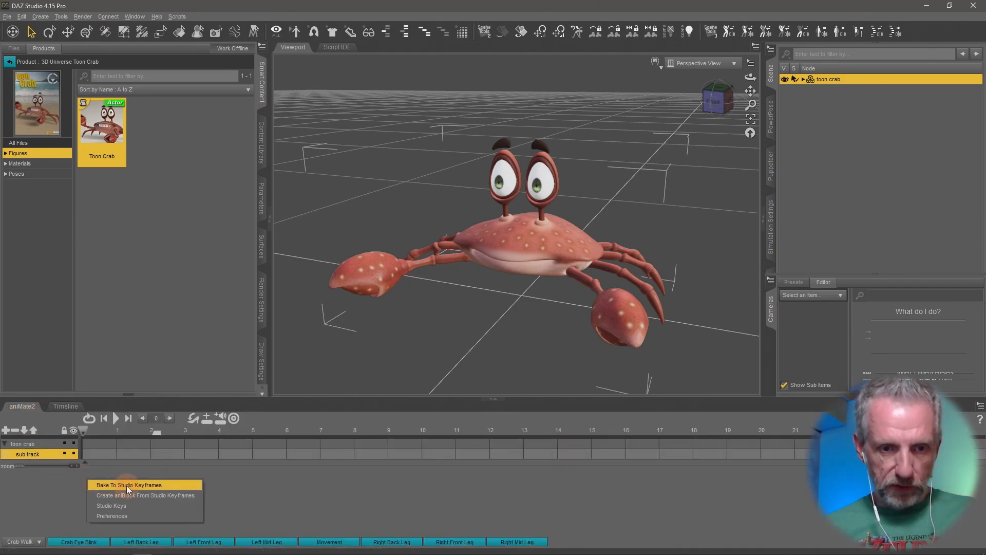
{"action": "left_click", "coordinate": [154, 495]}
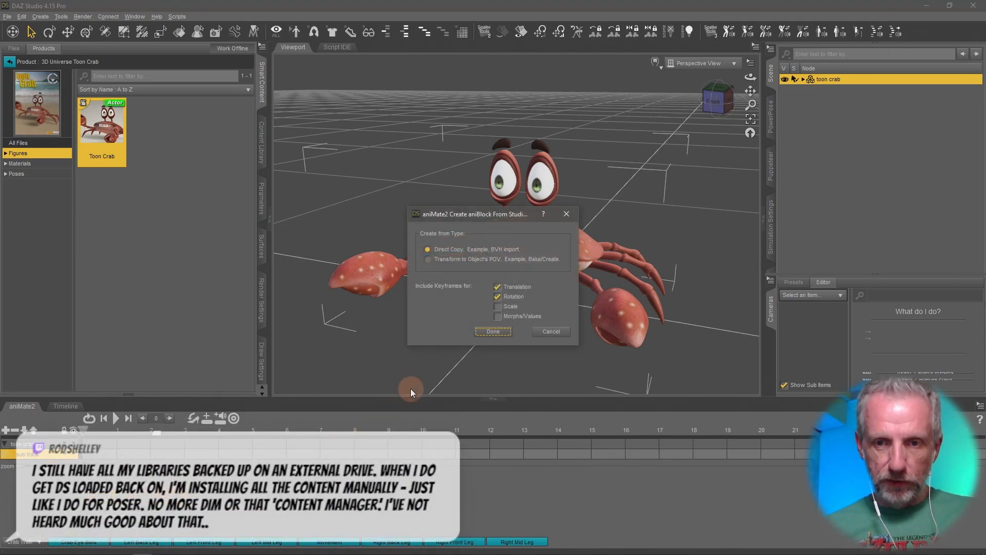
{"action": "left_click", "coordinate": [493, 332]}
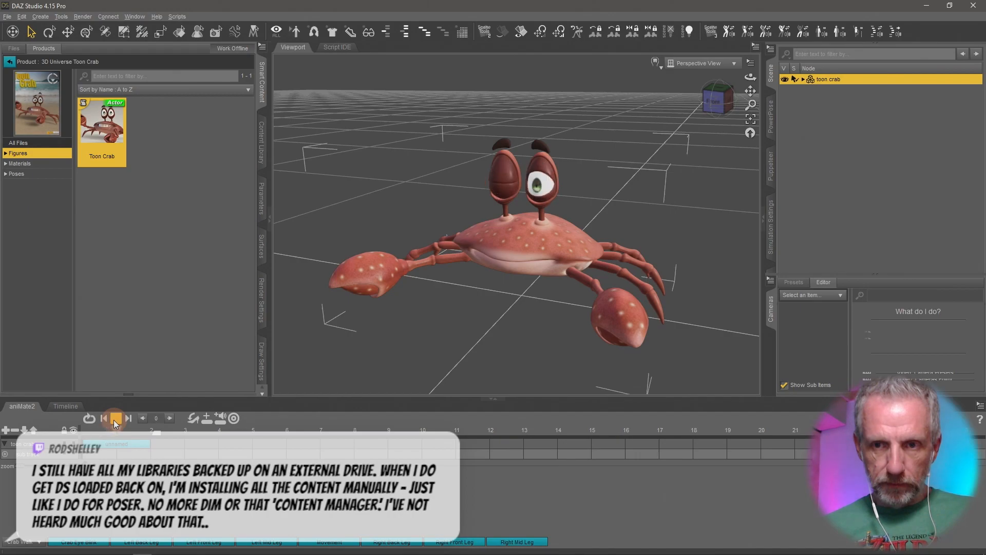
{"action": "left_click", "coordinate": [66, 406]}
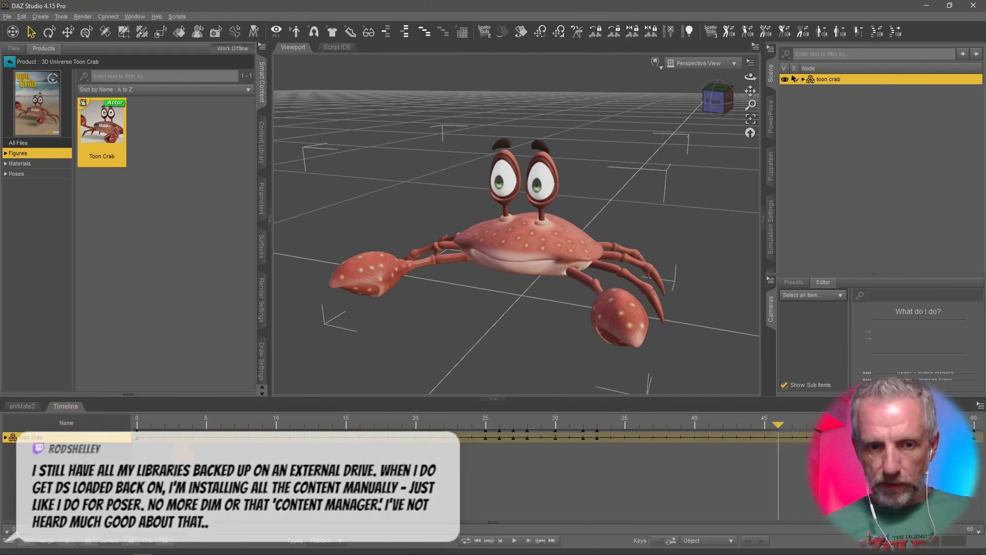
- Play the timeline, then open the toon crab's aniBlock in aniMate2 and zoom in to inspect its keyframes
{"action": "left_click", "coordinate": [514, 541]}
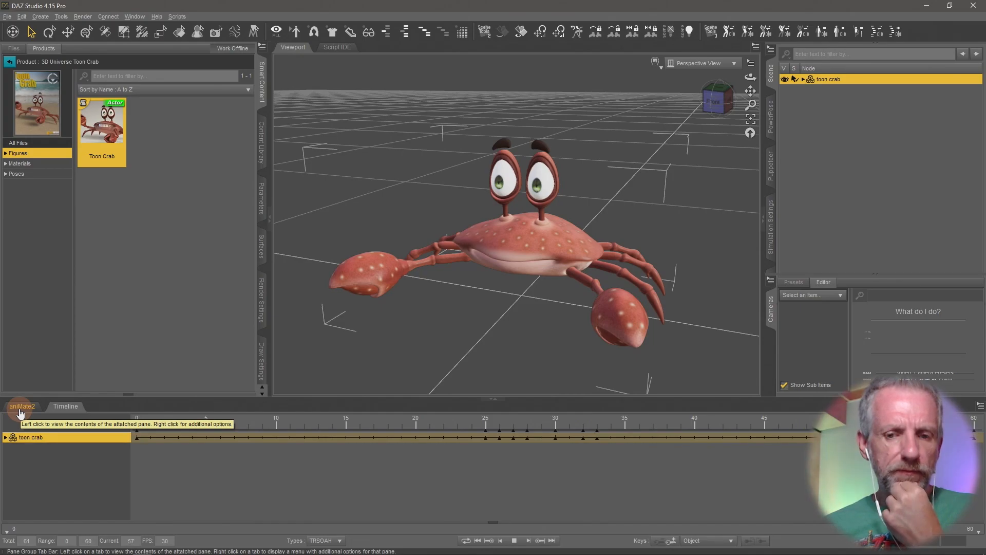
{"action": "left_click", "coordinate": [20, 406]}
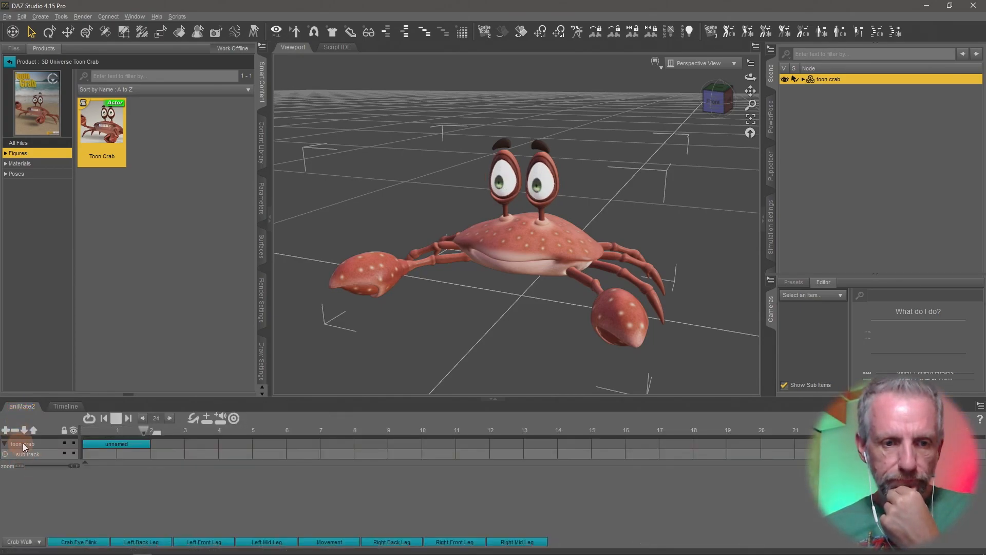
{"action": "left_click", "coordinate": [117, 421]}
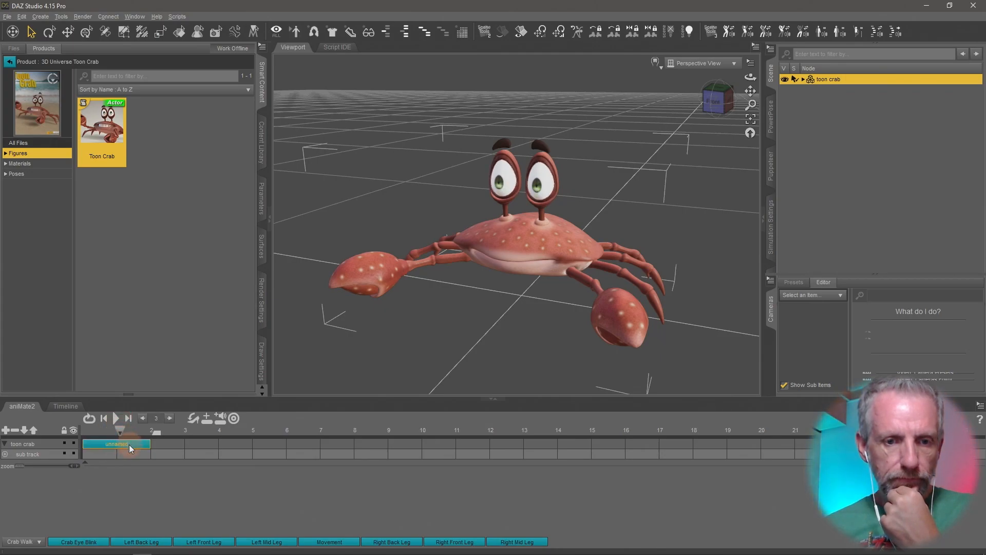
{"action": "left_click", "coordinate": [129, 445]}
{"action": "double_click", "coordinate": [130, 446]}
{"action": "double_click", "coordinate": [130, 446]}
{"action": "scroll", "coordinate": [251, 454], "scroll_direction": "up", "scroll_amount": 5}
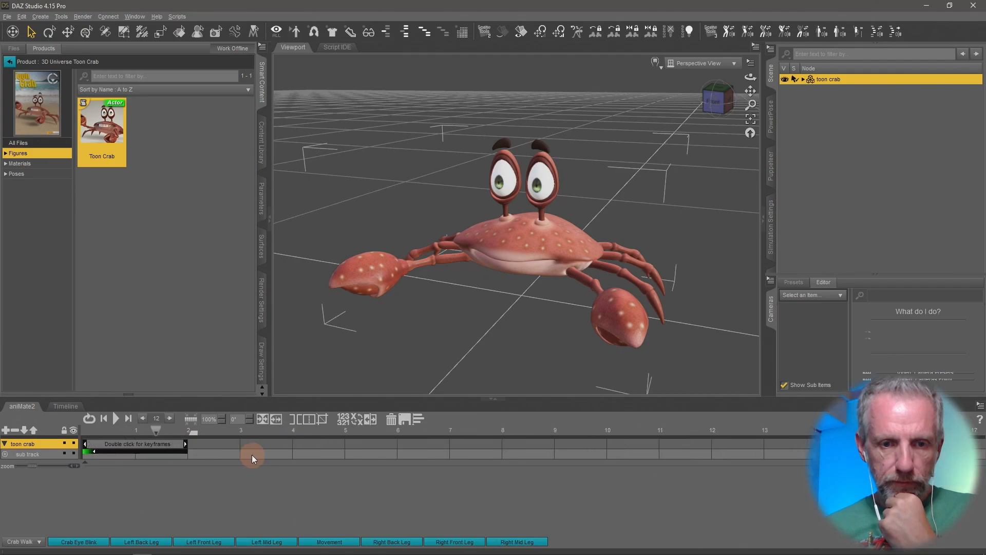
{"action": "double_click", "coordinate": [291, 444]}
{"action": "double_click", "coordinate": [291, 443]}
{"action": "double_click", "coordinate": [291, 444]}
{"action": "double_click", "coordinate": [292, 443]}
{"action": "left_click", "coordinate": [292, 443]}
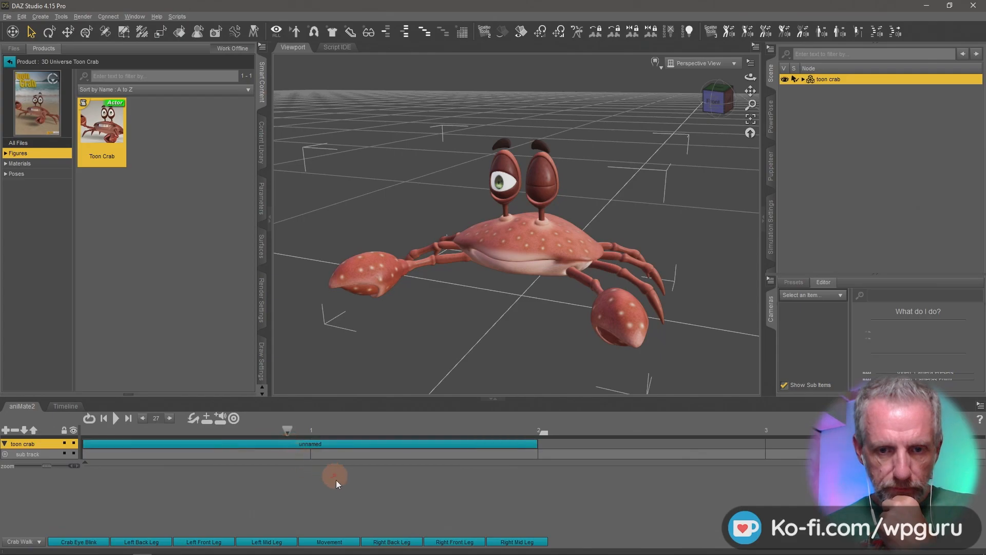
{"action": "left_click", "coordinate": [340, 447]}
{"action": "double_click", "coordinate": [272, 444]}
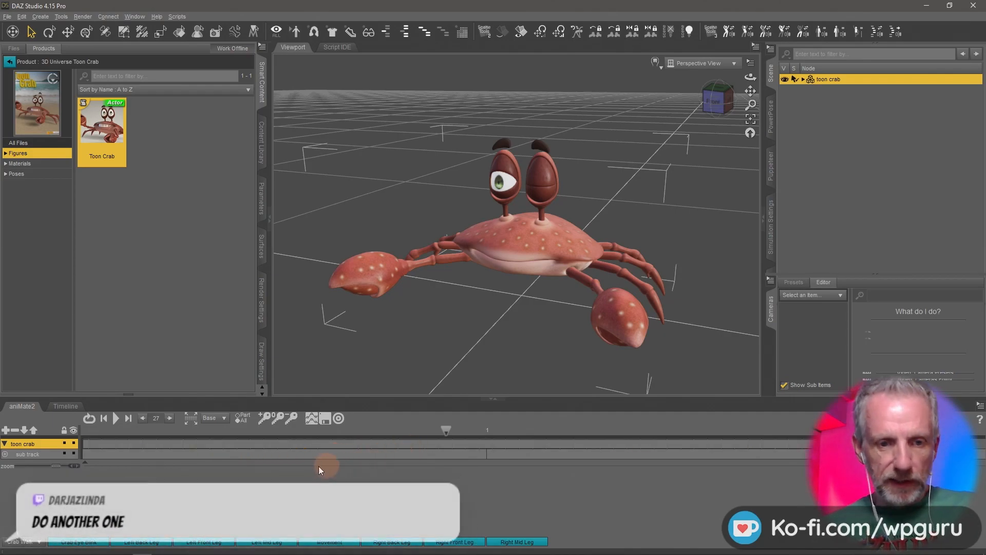
- Toggle the aniBlock's curve view, enlarge the panel to inspect it, and review the sub track's properties
{"action": "left_click", "coordinate": [311, 419]}
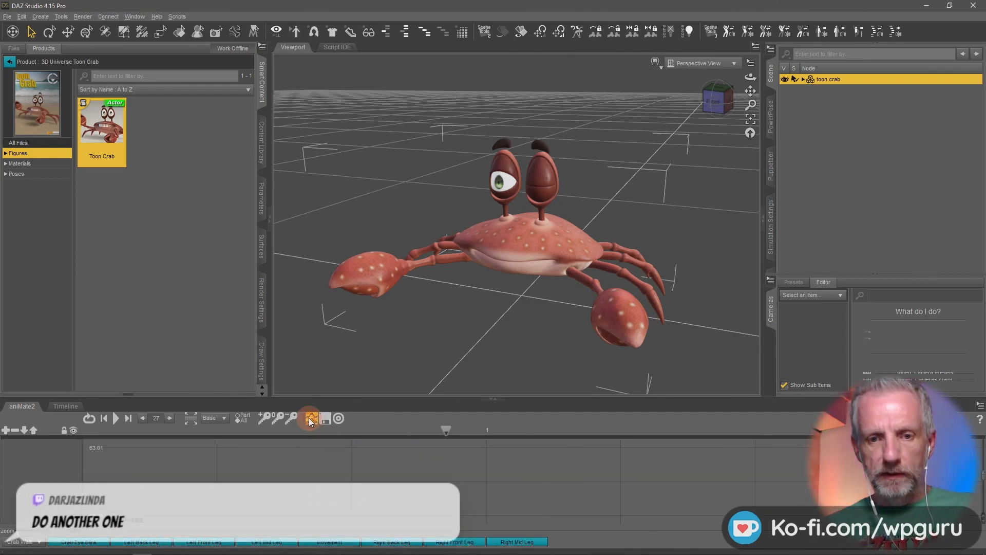
{"action": "left_click_drag", "start_coordinate": [542, 398], "coordinate": [568, 186]}
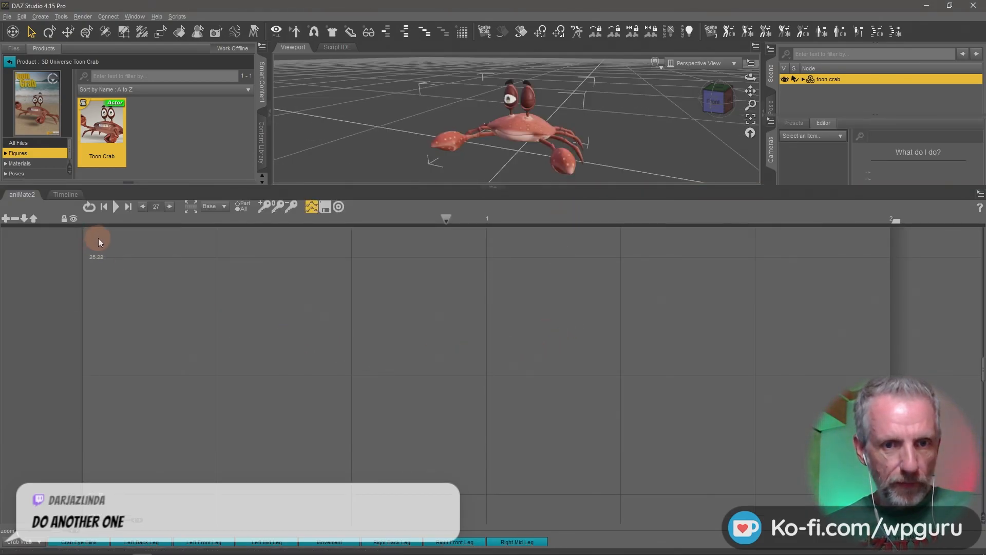
{"action": "left_click", "coordinate": [313, 206]}
{"action": "left_click", "coordinate": [312, 205]}
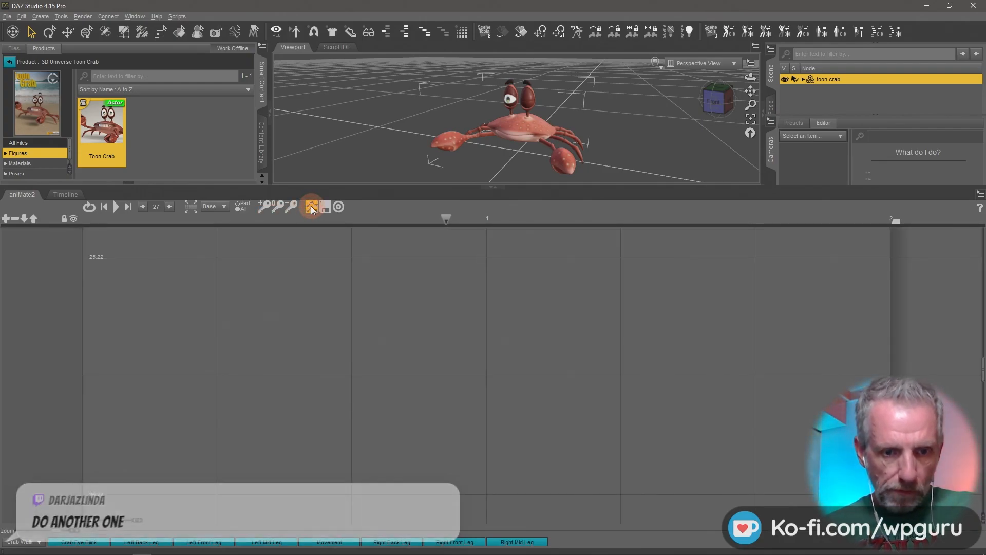
{"action": "left_click", "coordinate": [311, 207]}
{"action": "left_click_drag", "start_coordinate": [419, 185], "coordinate": [411, 410]}
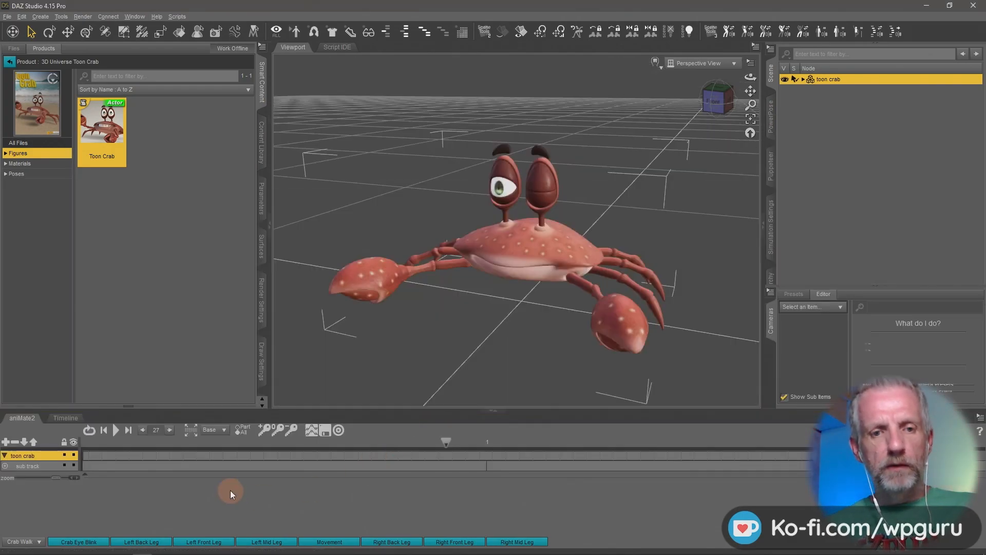
{"action": "double_click", "coordinate": [46, 465]}
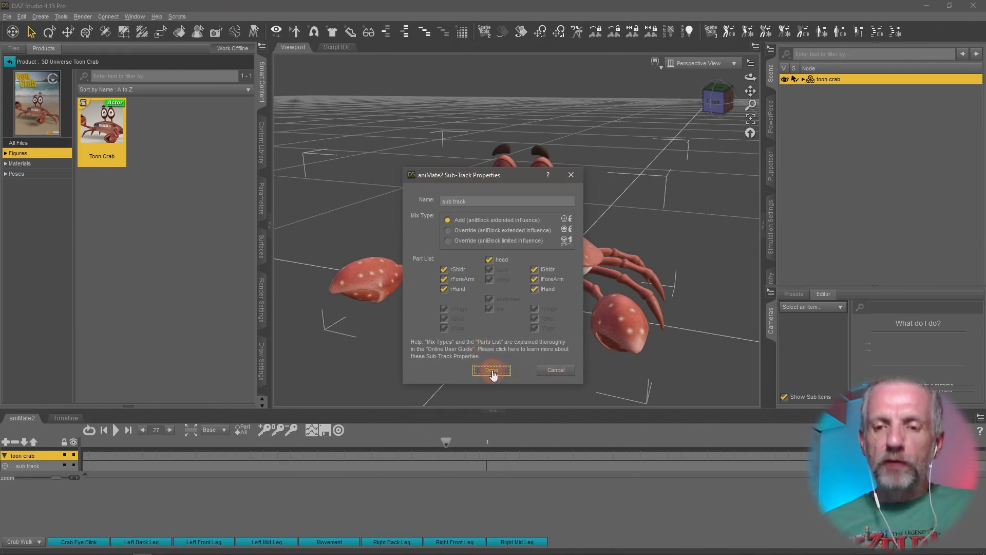
{"action": "left_click", "coordinate": [491, 371]}
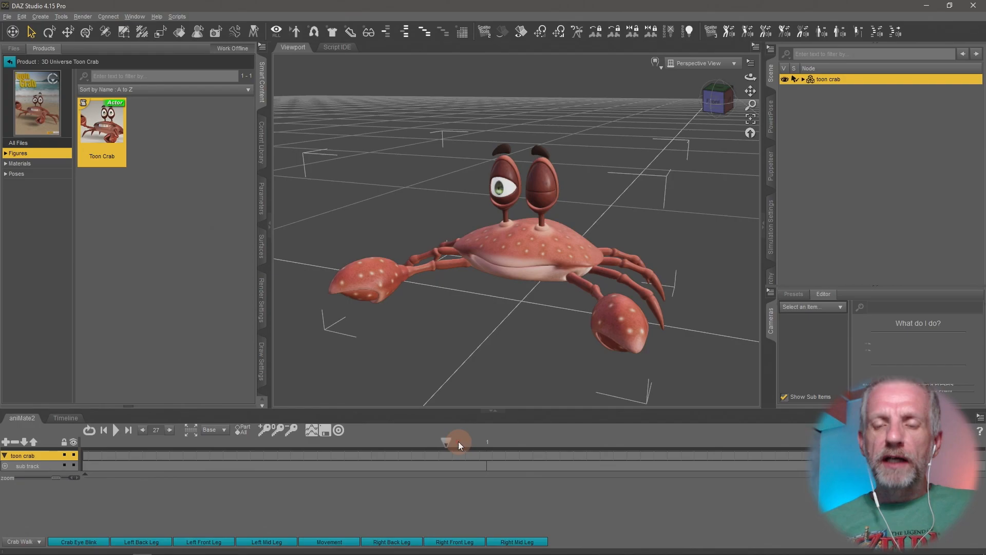
- Scrub the Timeline and expand the crab's head Expression Morphs to examine the EyeBlinkL and EyeBlinkR keyframes
{"action": "left_click", "coordinate": [66, 418]}
{"action": "left_click_drag", "start_coordinate": [516, 438], "coordinate": [485, 443]}
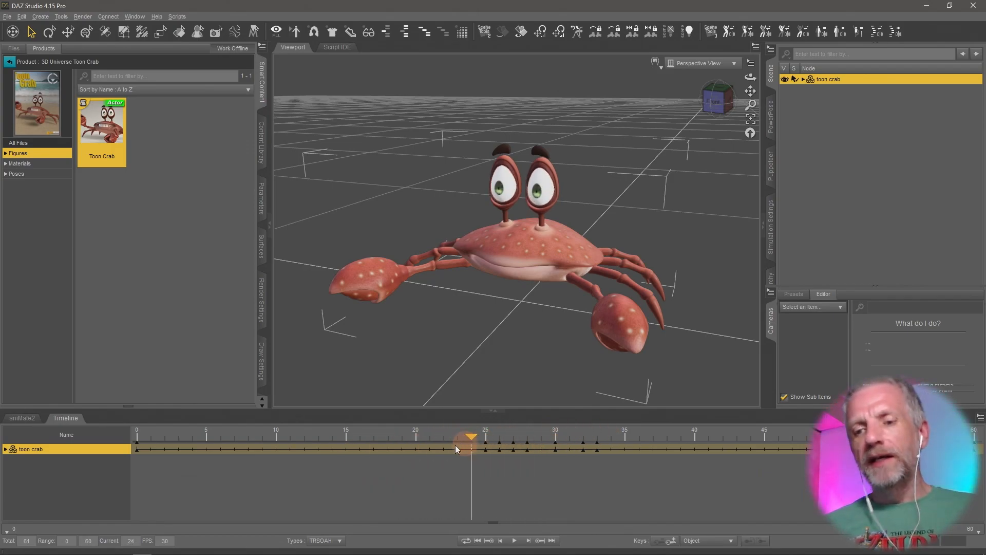
{"action": "left_click", "coordinate": [19, 417]}
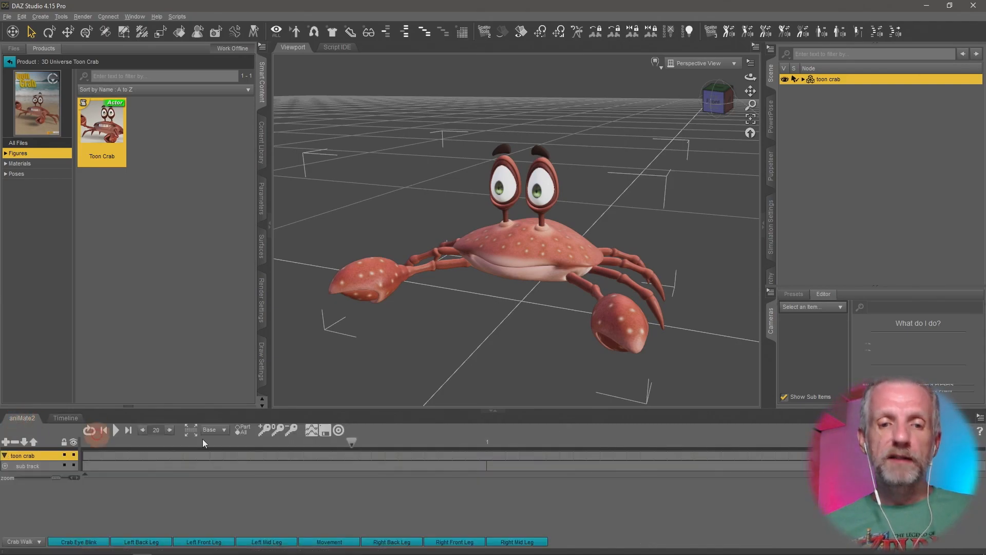
{"action": "left_click_drag", "start_coordinate": [351, 441], "coordinate": [218, 440]}
{"action": "mouse_move", "coordinate": [448, 443]}
{"action": "left_mouse_down"}
{"action": "mouse_move", "coordinate": [461, 454]}
{"action": "mouse_move", "coordinate": [222, 442]}
{"action": "mouse_move", "coordinate": [72, 459]}
{"action": "left_mouse_up"}
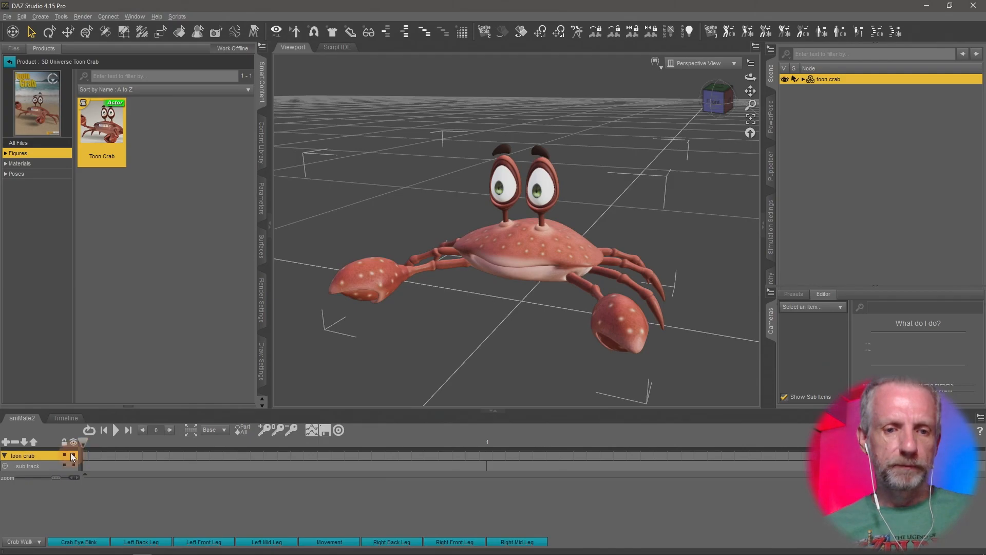
{"action": "left_click", "coordinate": [65, 418]}
{"action": "left_click_drag", "start_coordinate": [143, 435], "coordinate": [451, 449]}
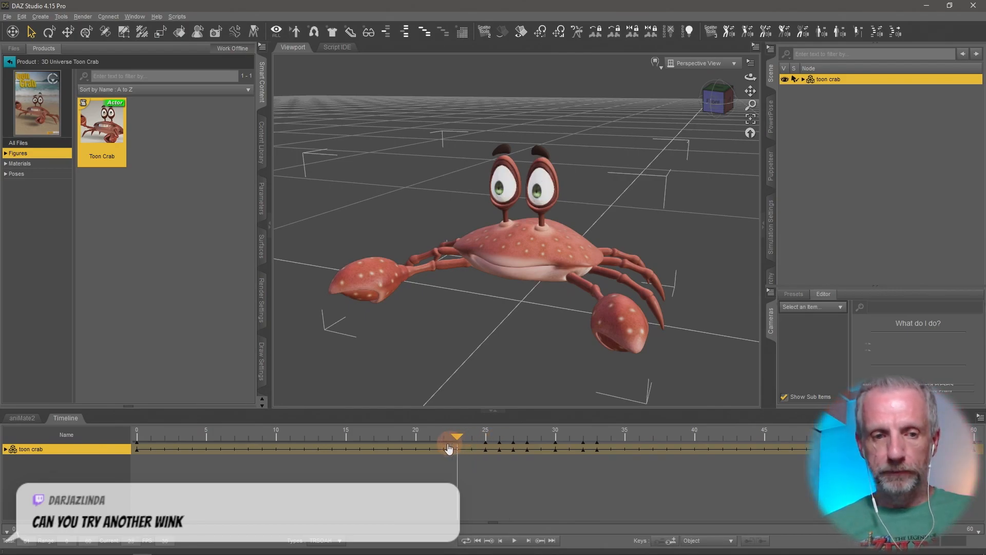
{"action": "left_click", "coordinate": [6, 449]}
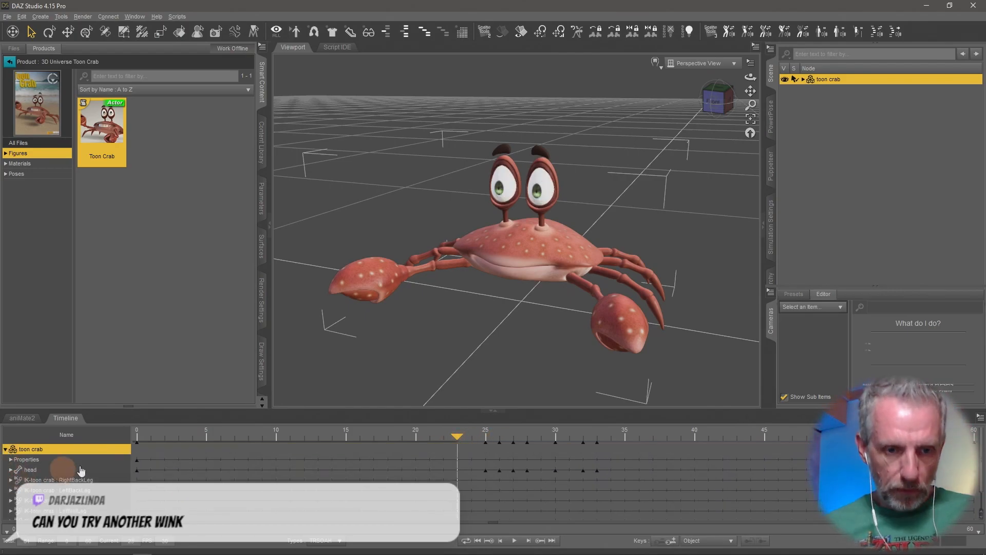
{"action": "left_click", "coordinate": [11, 470]}
{"action": "left_click_drag", "start_coordinate": [405, 411], "coordinate": [412, 220]}
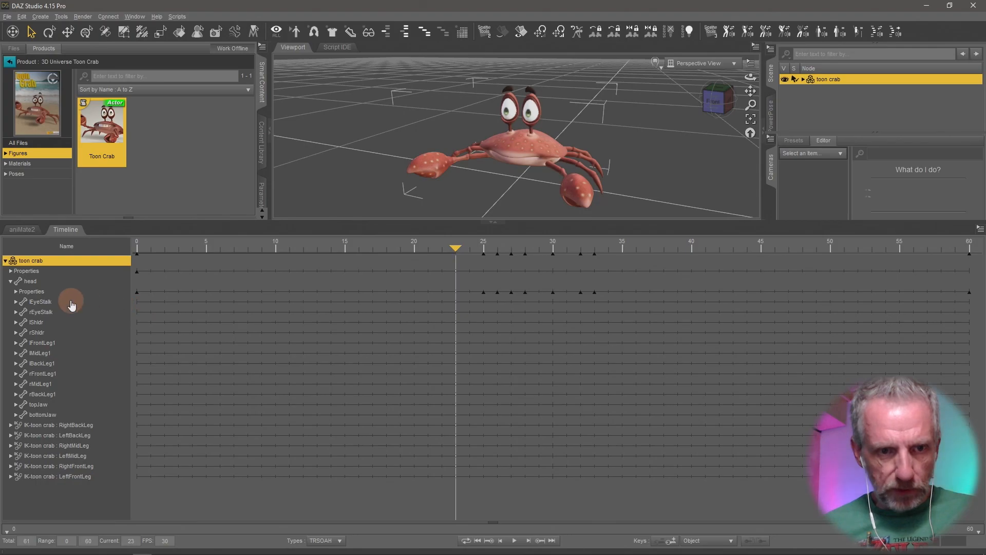
{"action": "left_click", "coordinate": [16, 292]}
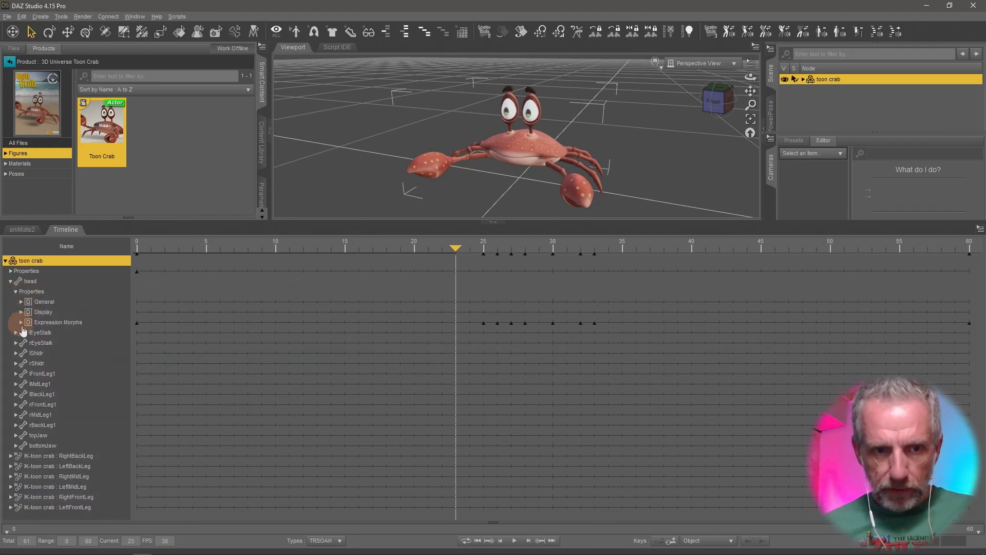
{"action": "left_click", "coordinate": [22, 323]}
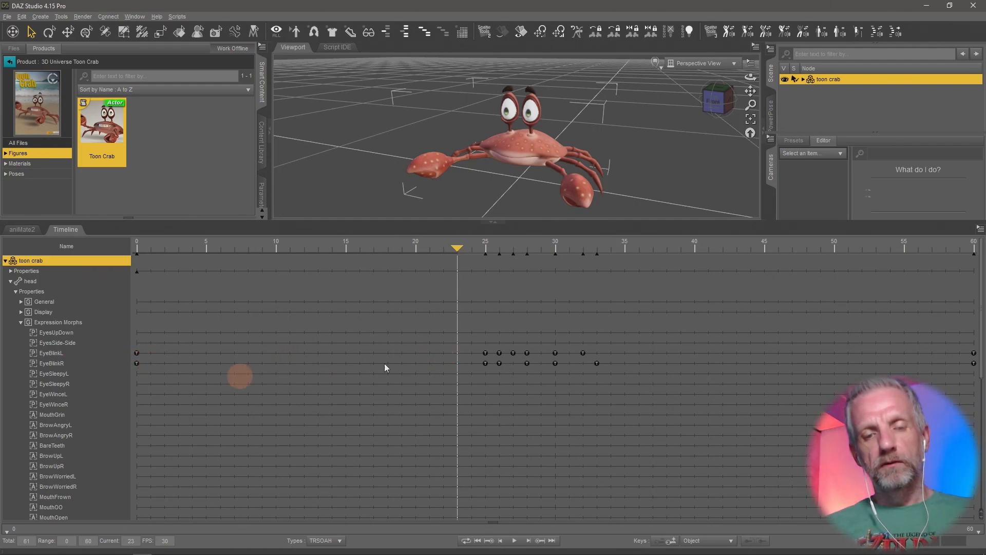
{"action": "left_click_drag", "start_coordinate": [456, 248], "coordinate": [457, 272]}
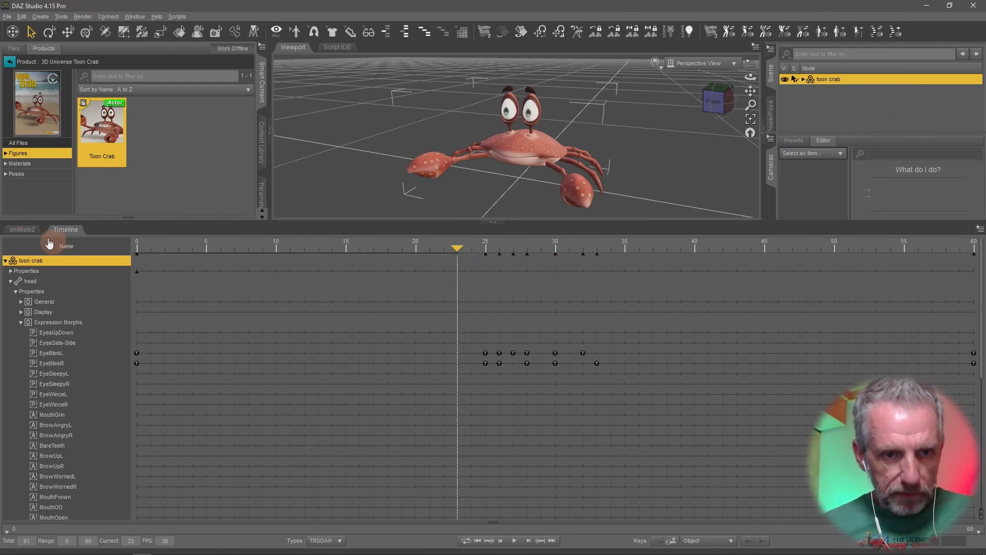
- Remove the toon crab's aniMate2 track and add a fresh toon crab track, accepting its sub-track properties
{"action": "left_click", "coordinate": [31, 231]}
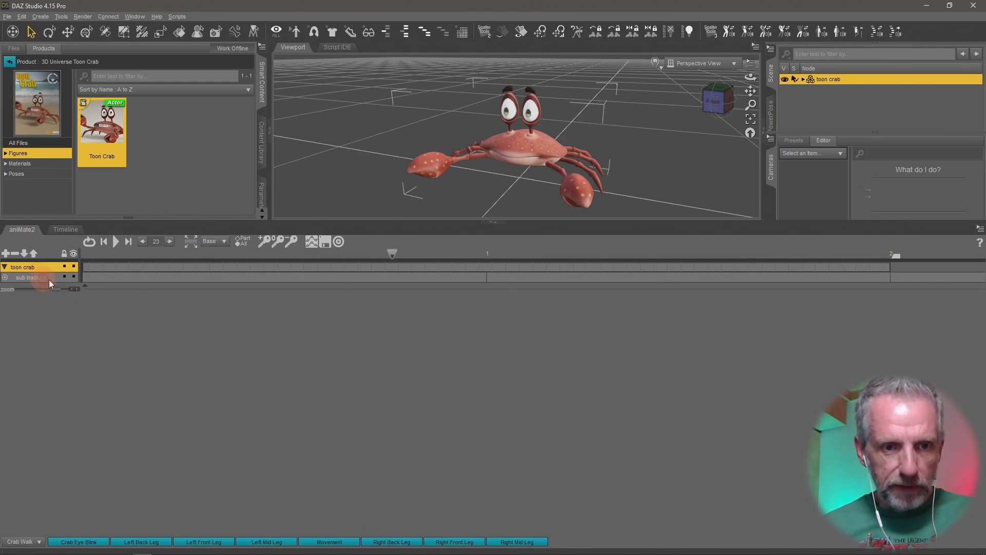
{"action": "left_click", "coordinate": [16, 254]}
{"action": "left_click", "coordinate": [92, 307]}
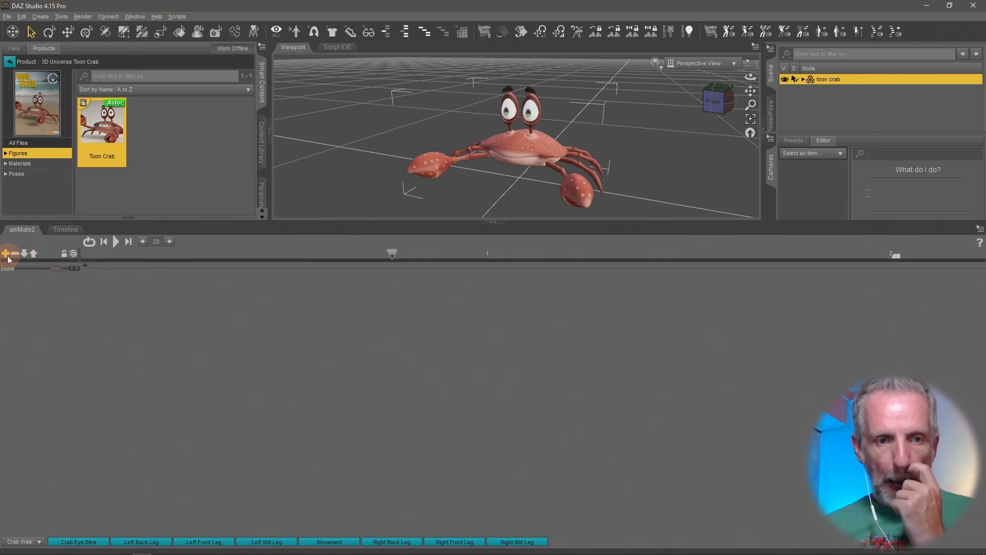
{"action": "left_click", "coordinate": [5, 253]}
{"action": "left_click", "coordinate": [98, 309]}
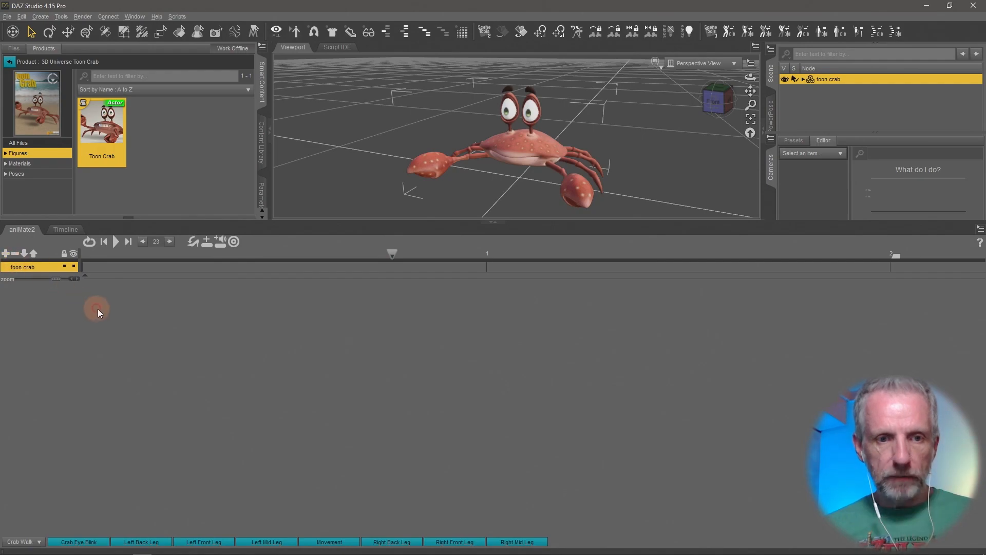
{"action": "double_click", "coordinate": [40, 266]}
{"action": "left_click", "coordinate": [472, 282]}
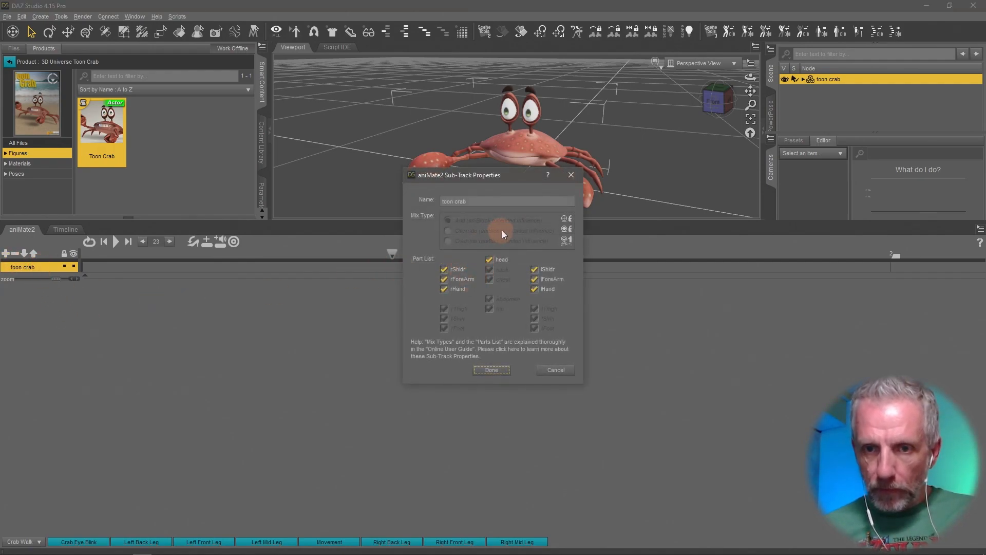
{"action": "left_click", "coordinate": [491, 370]}
- Create an aniBlock from the crab's Studio keyframes using Direct Copy with only Morphs/Values included
{"action": "right_click", "coordinate": [130, 306]}
{"action": "left_click", "coordinate": [184, 318]}
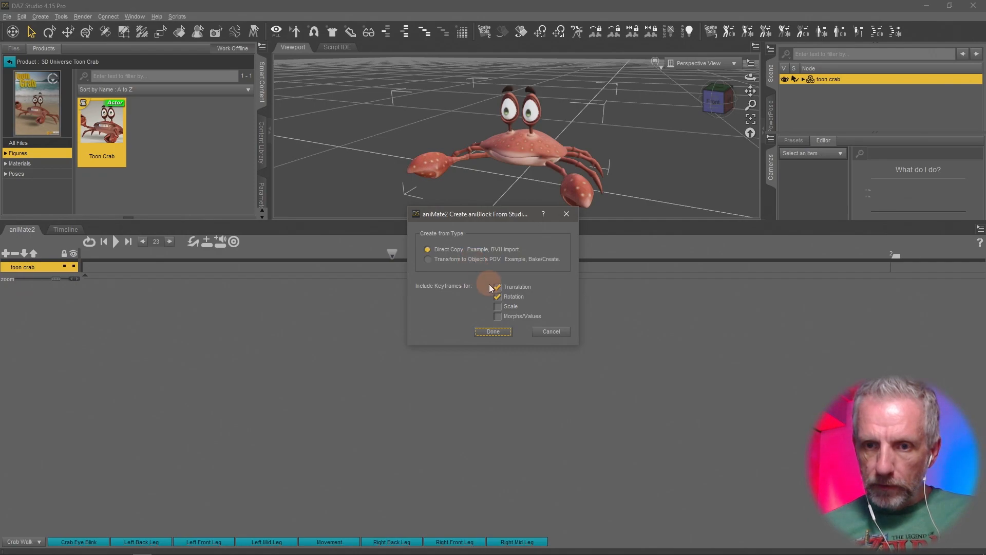
{"action": "left_click", "coordinate": [497, 316]}
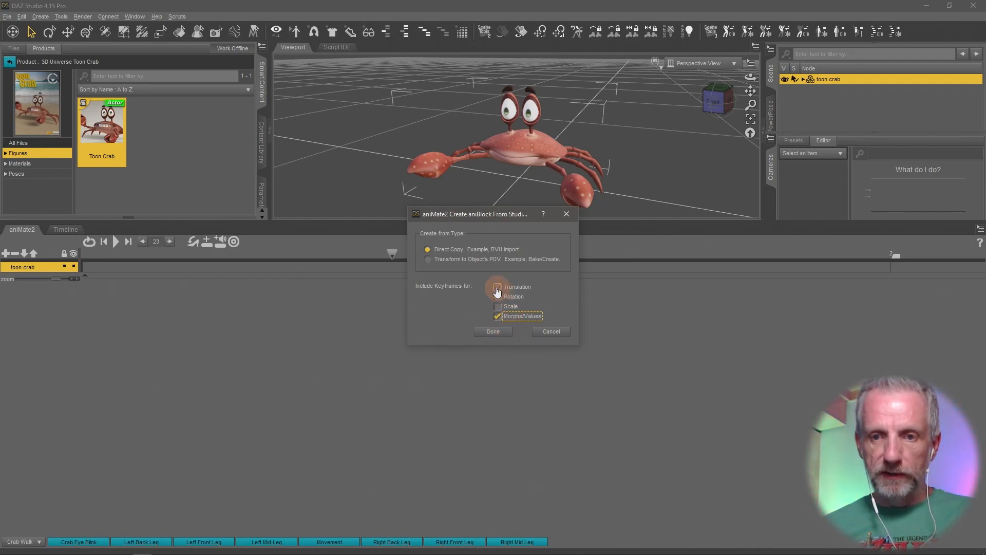
{"action": "left_click", "coordinate": [497, 306]}
{"action": "left_click", "coordinate": [497, 297]}
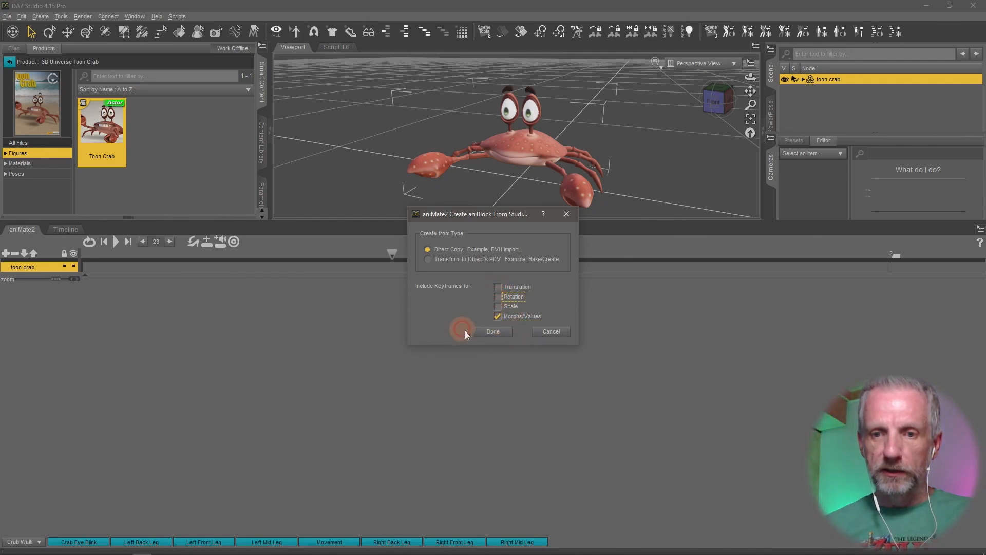
{"action": "left_click", "coordinate": [492, 333]}
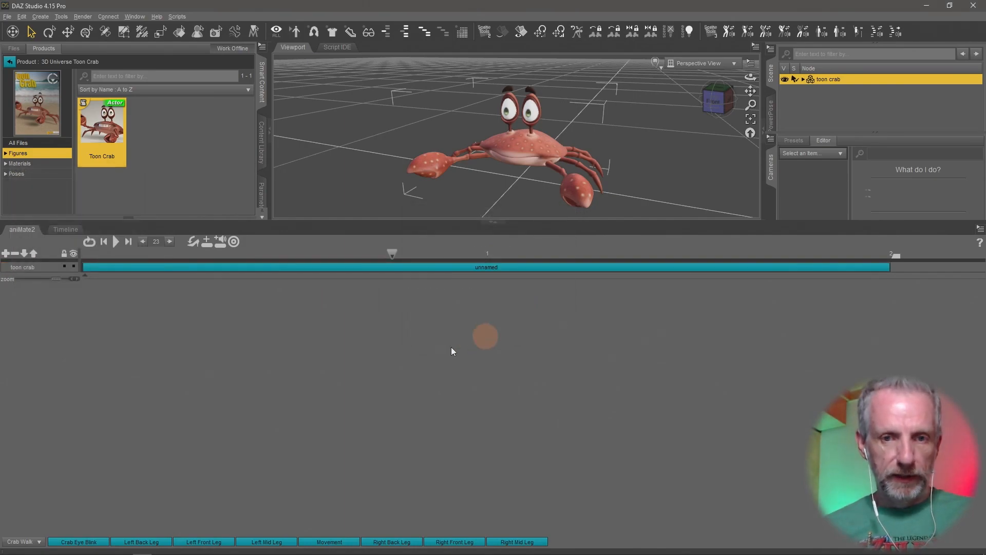
- Play back the eye-blink animation in the Timeline and in aniMate2 to preview it
{"action": "left_click", "coordinate": [66, 230]}
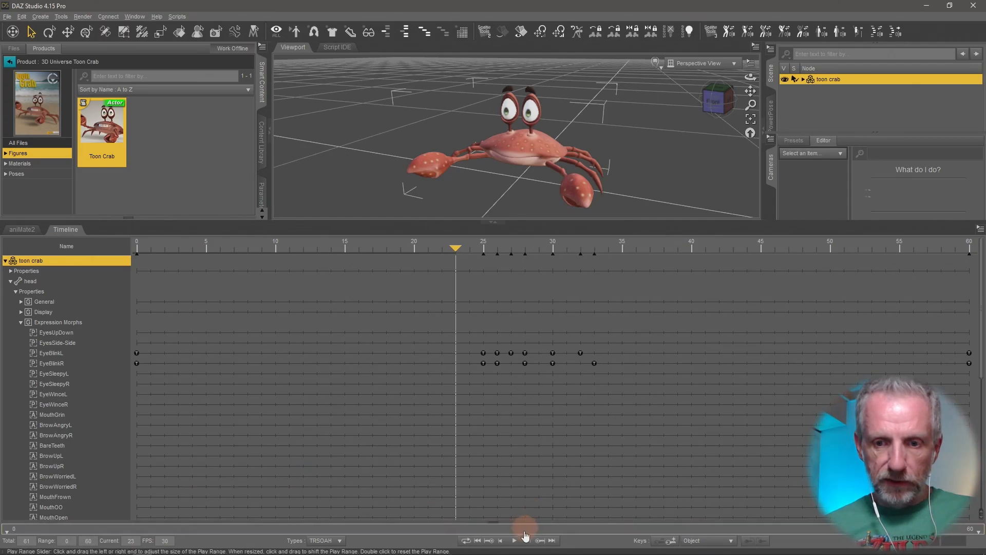
{"action": "left_click", "coordinate": [514, 541]}
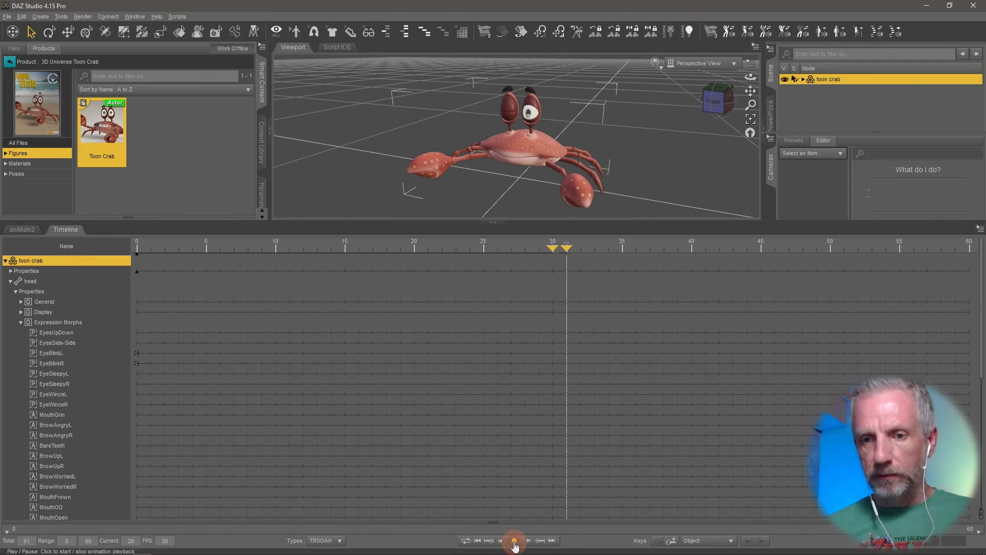
{"action": "left_click", "coordinate": [22, 229]}
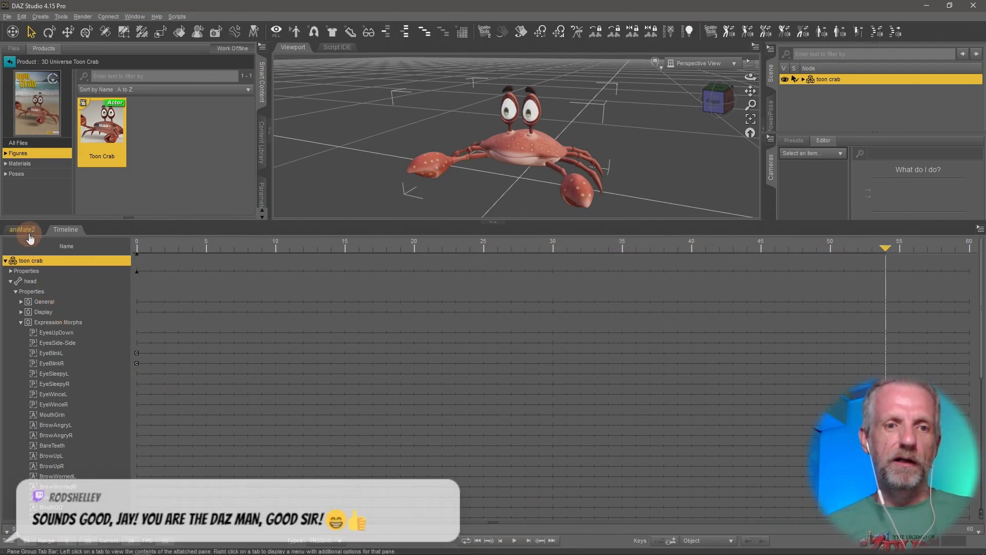
{"action": "left_click", "coordinate": [113, 246]}
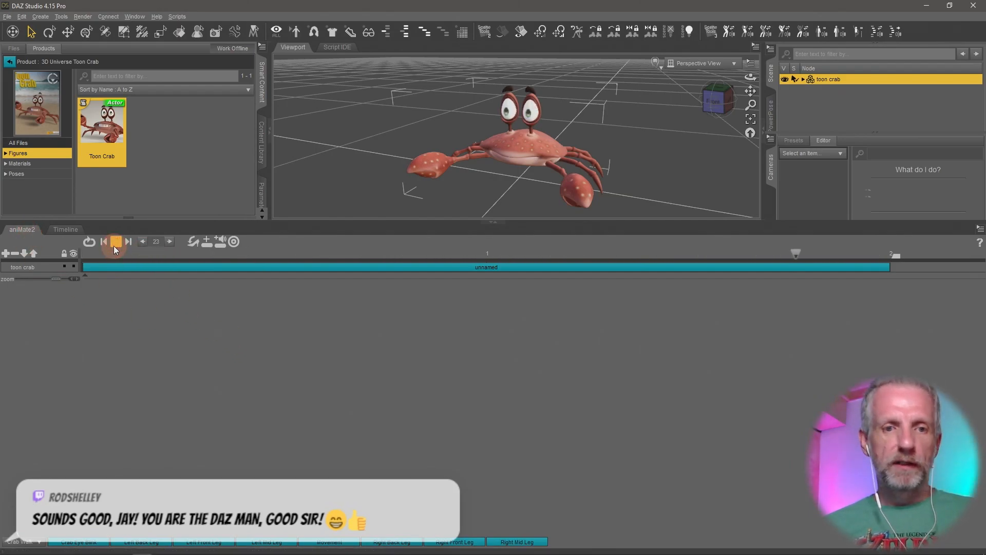
{"action": "left_click_drag", "start_coordinate": [209, 222], "coordinate": [219, 396]}
{"action": "left_click", "coordinate": [113, 416]}
- Rename the new aniBlock on the toon crab track as Crab Eye Blink
{"action": "right_click", "coordinate": [124, 469]}
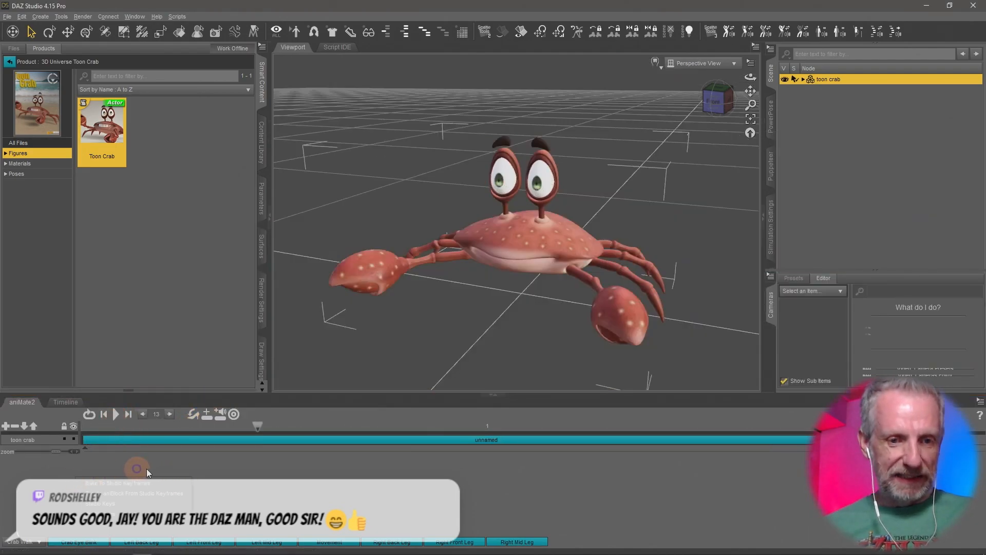
{"action": "right_click", "coordinate": [242, 439]}
{"action": "left_click", "coordinate": [291, 456]}
{"action": "type", "text": "Crab Eye Blink"}
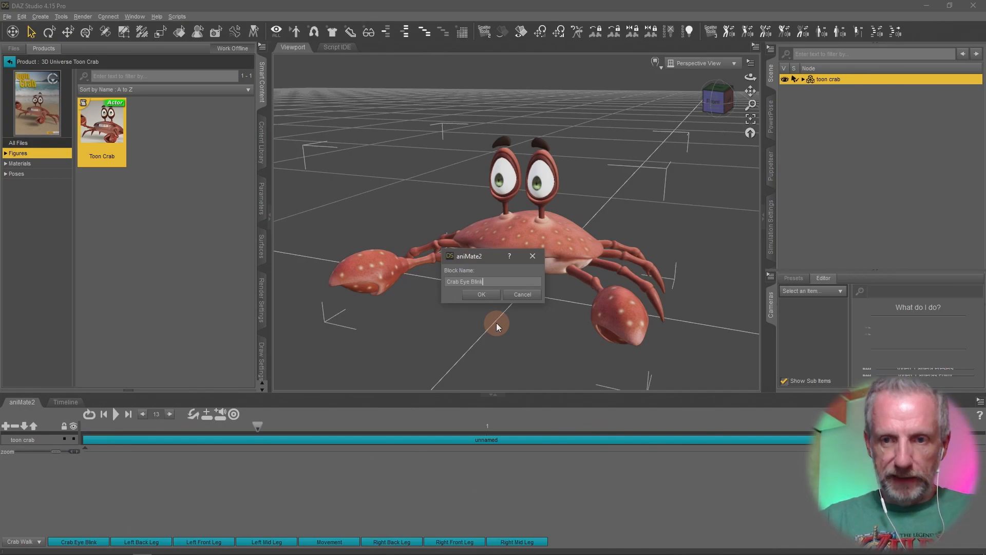
{"action": "key", "text": "Return"}
- Save the aniBlock into the Crab Walk aniBlocks folder, replacing the existing Crab Eye Blink.gfa file
{"action": "right_click", "coordinate": [331, 439]}
{"action": "left_click", "coordinate": [366, 455]}
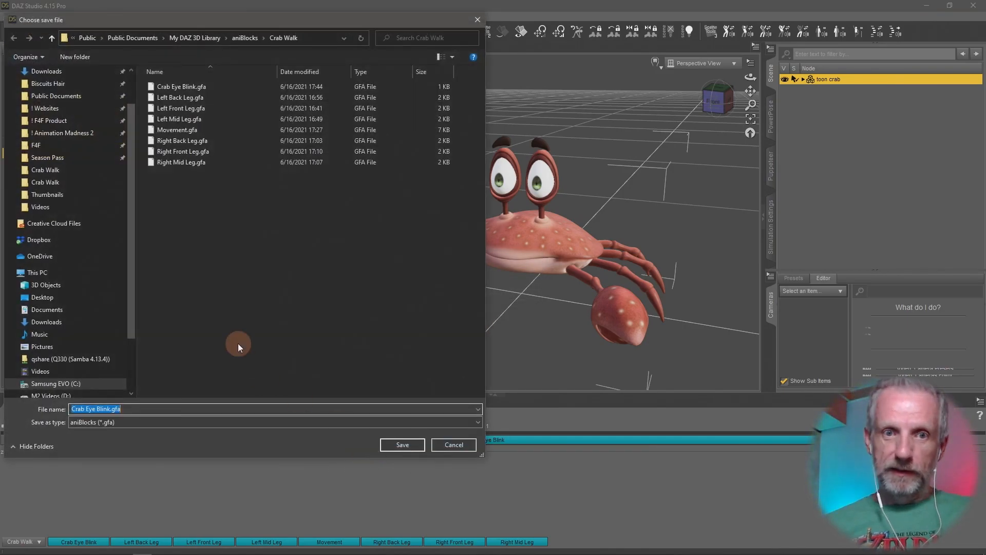
{"action": "left_click", "coordinate": [219, 86]}
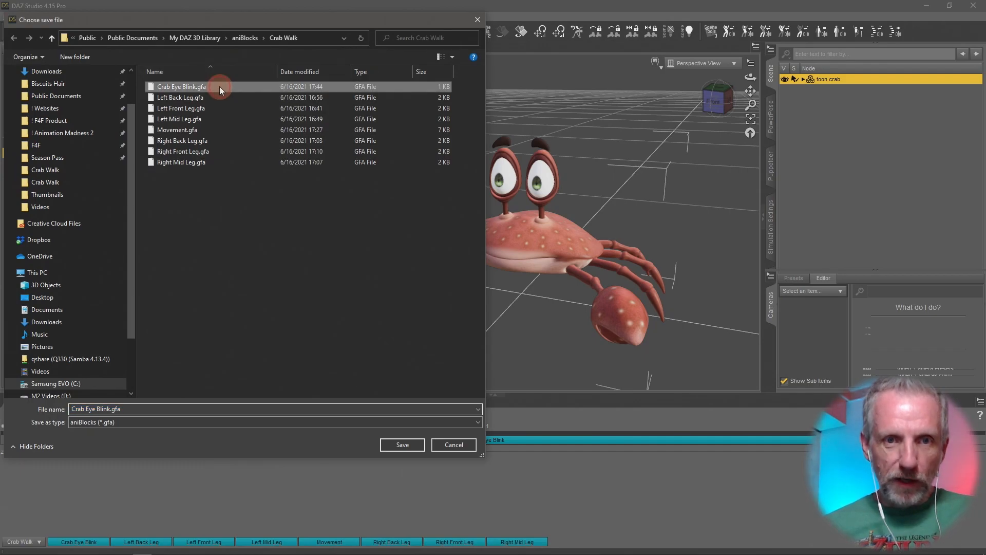
{"action": "left_click", "coordinate": [401, 444]}
{"action": "left_click", "coordinate": [523, 285]}
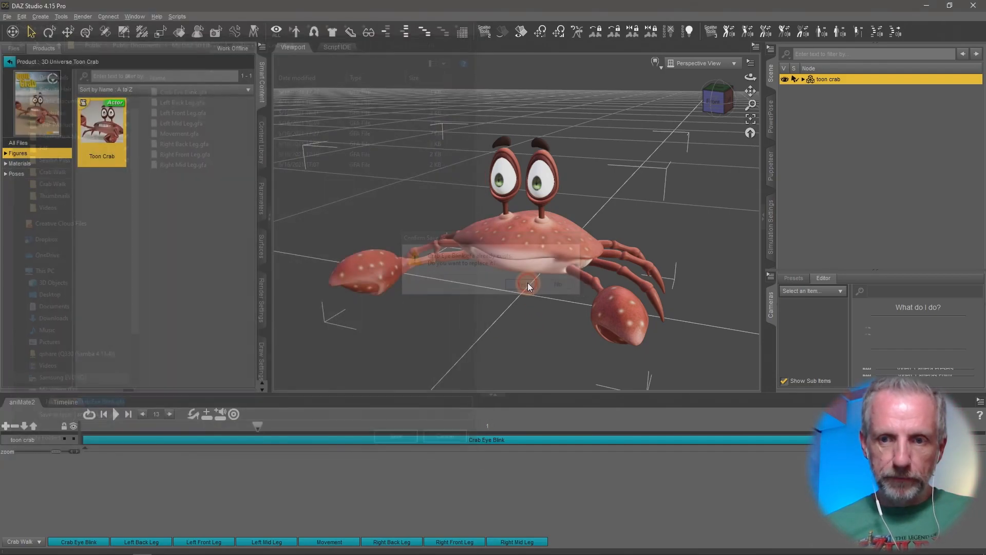
{"action": "left_click", "coordinate": [307, 492]}
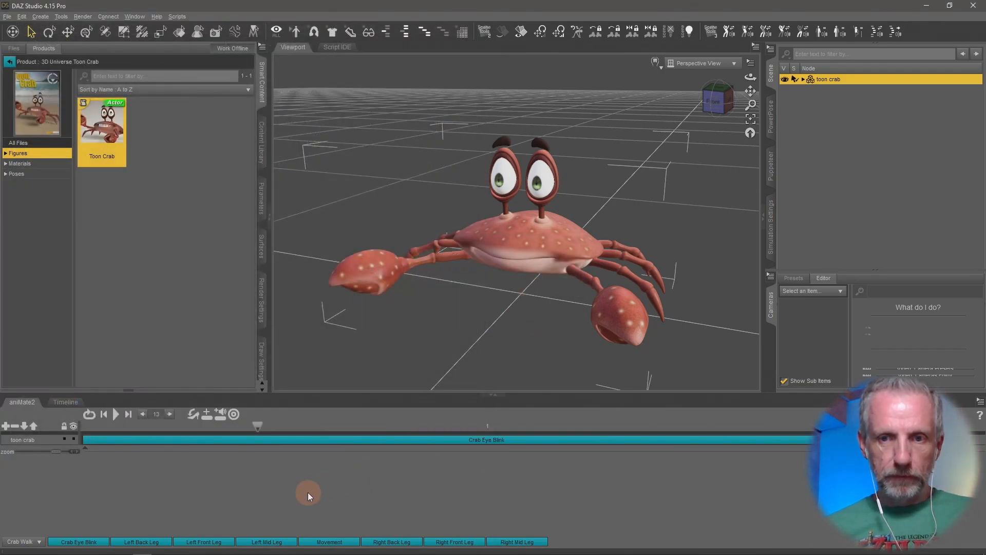
- Delete the aniBlock from the toon crab track and reload the Crab Walk aniBlock category
{"action": "left_click", "coordinate": [212, 440]}
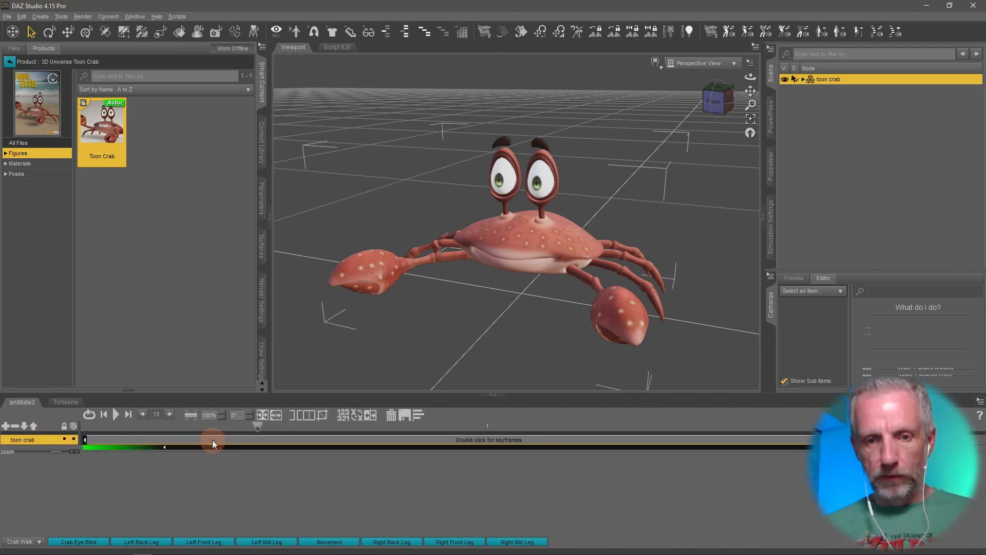
{"action": "left_click", "coordinate": [391, 414]}
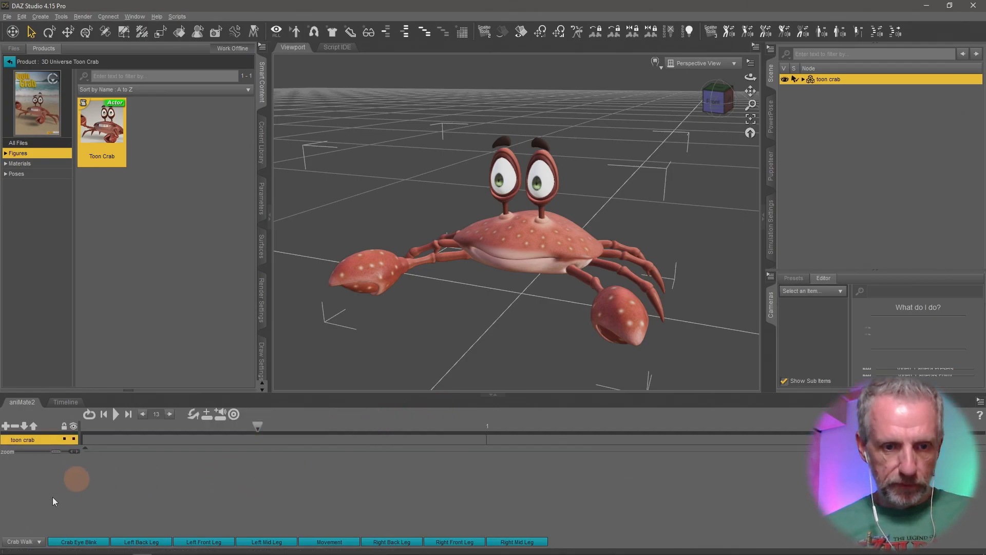
{"action": "left_click", "coordinate": [24, 541]}
{"action": "left_click", "coordinate": [51, 421]}
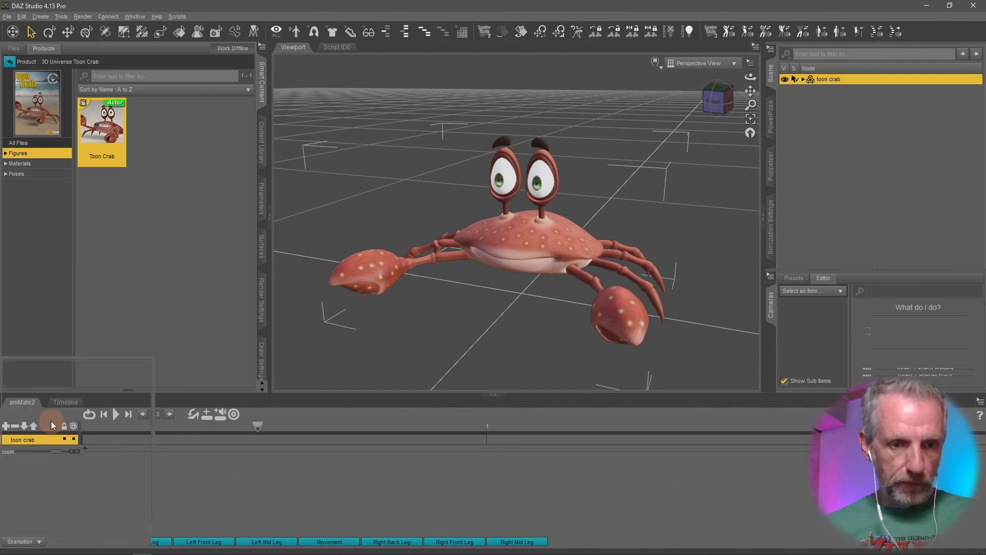
{"action": "left_click", "coordinate": [25, 542]}
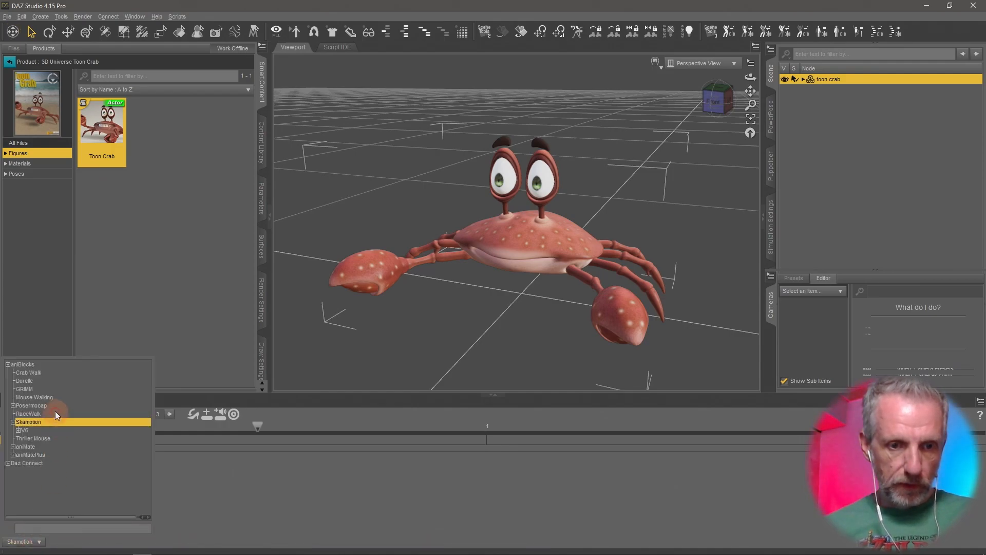
{"action": "left_click", "coordinate": [47, 372]}
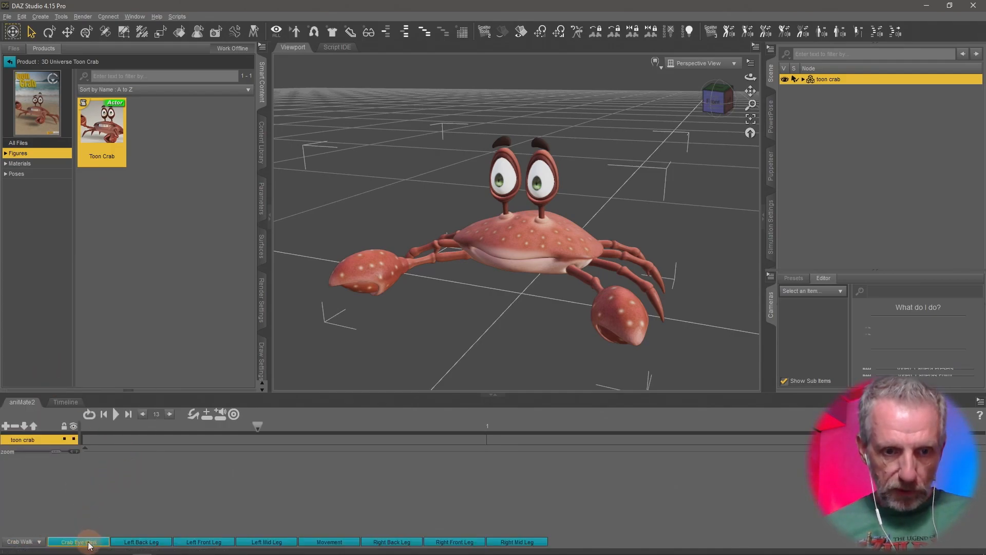